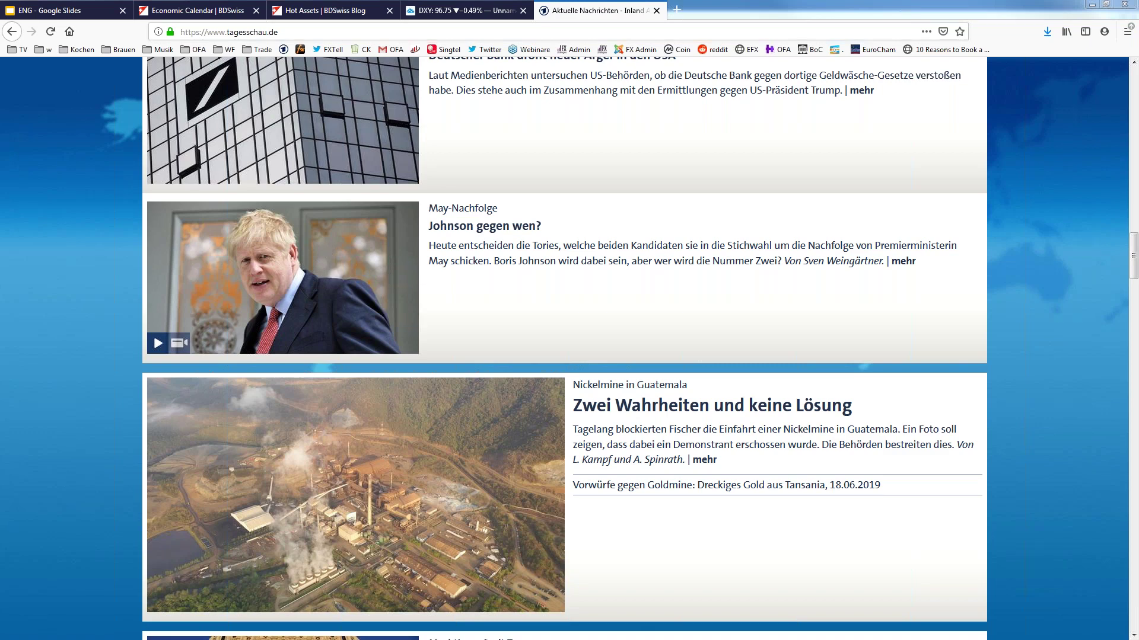
Switch from Firefox's tagesschau.de page to the MetaTrader 4 terminal.
key(alt+Tab)
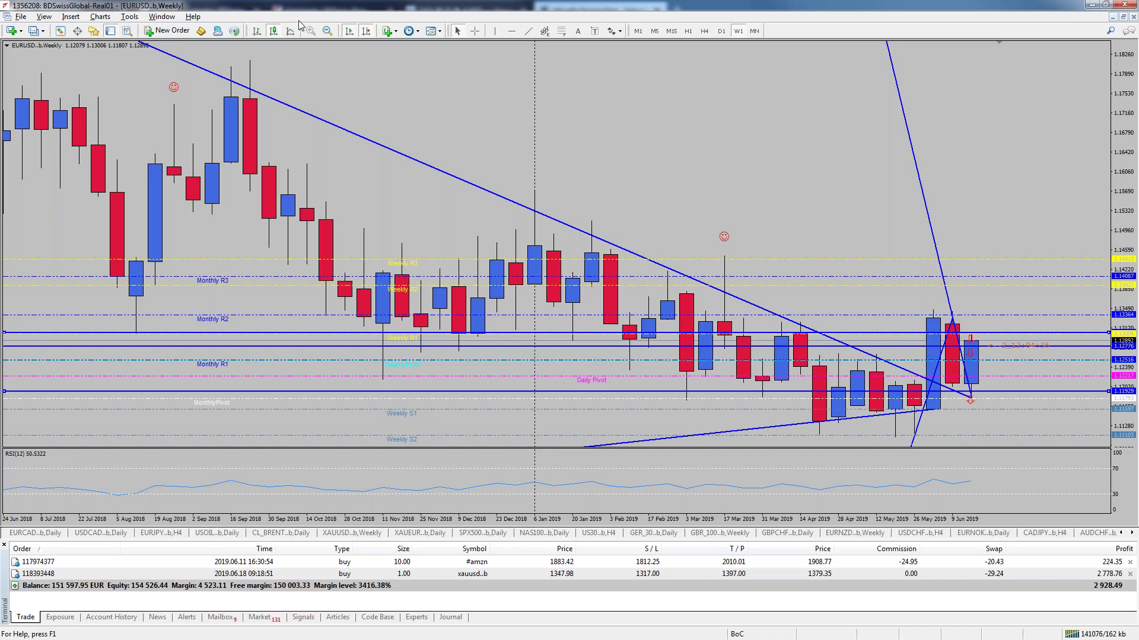
Zoom out on EURUSD, restore the tiled grid, and maximize the GBPUSD H4 chart.
click(326, 31)
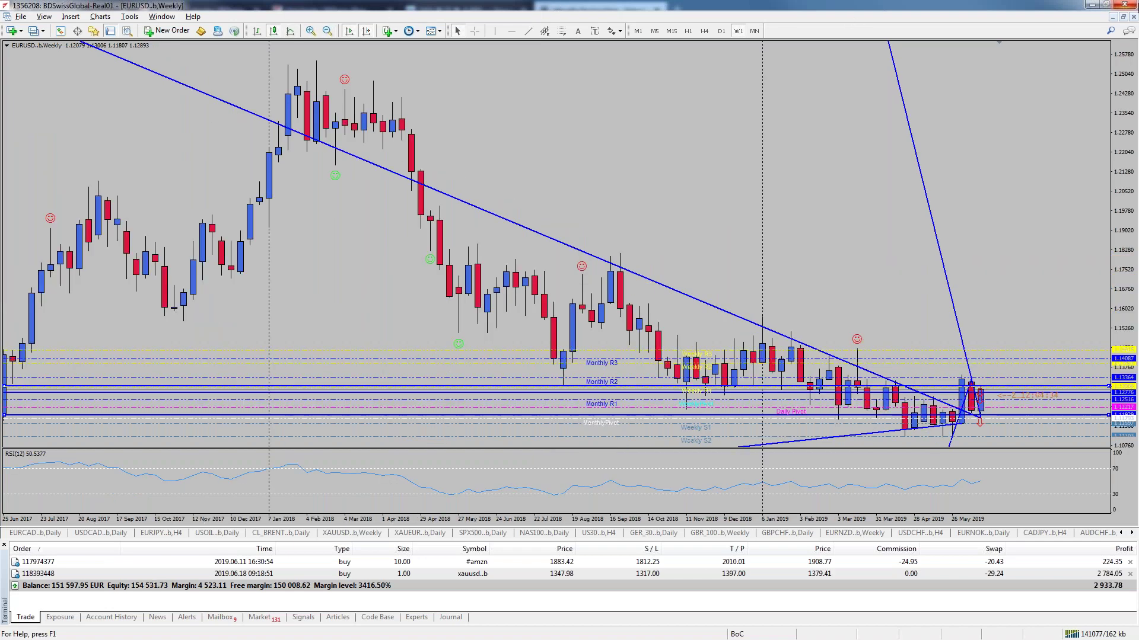
click(1123, 16)
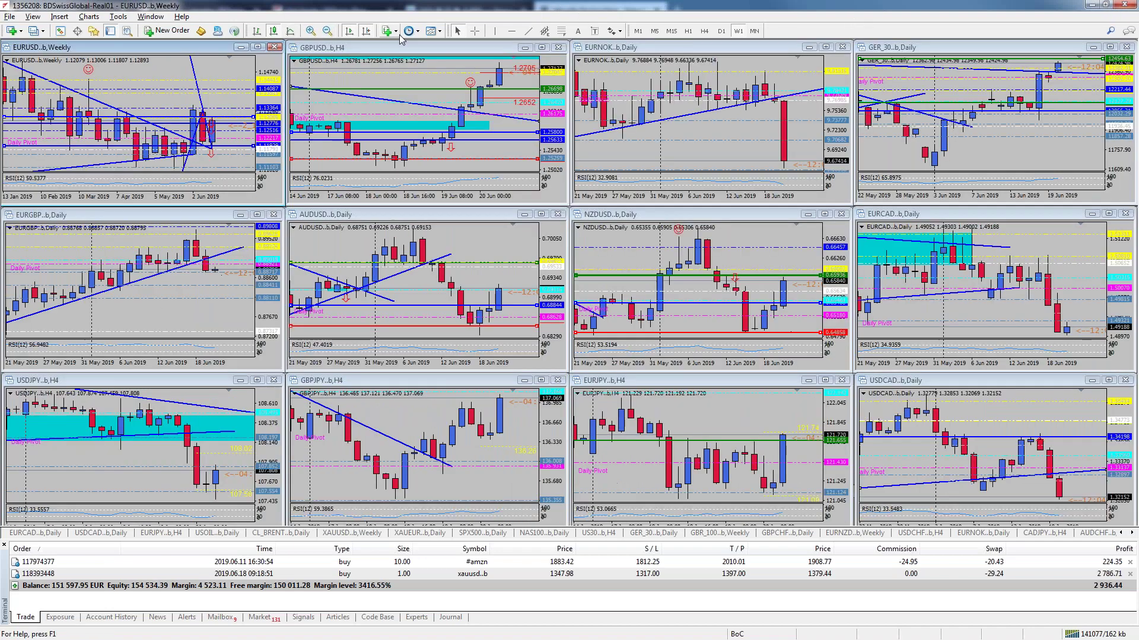
click(333, 47)
click(541, 47)
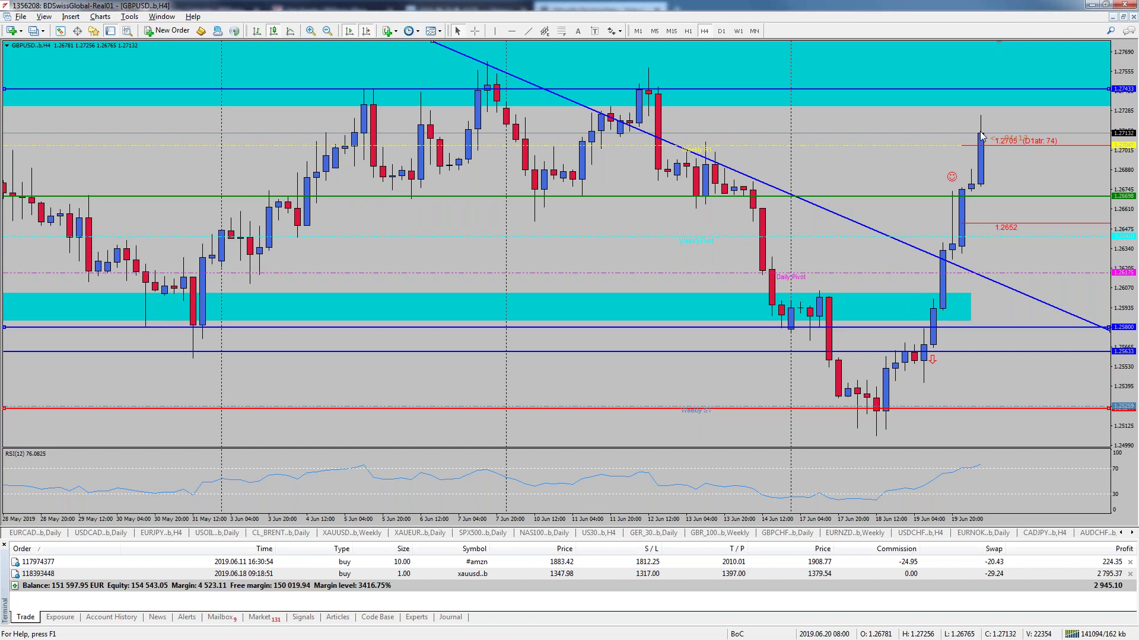
Review GBPUSD on H1, D1 and W1, settle on daily, then restore the tiled grid.
click(688, 31)
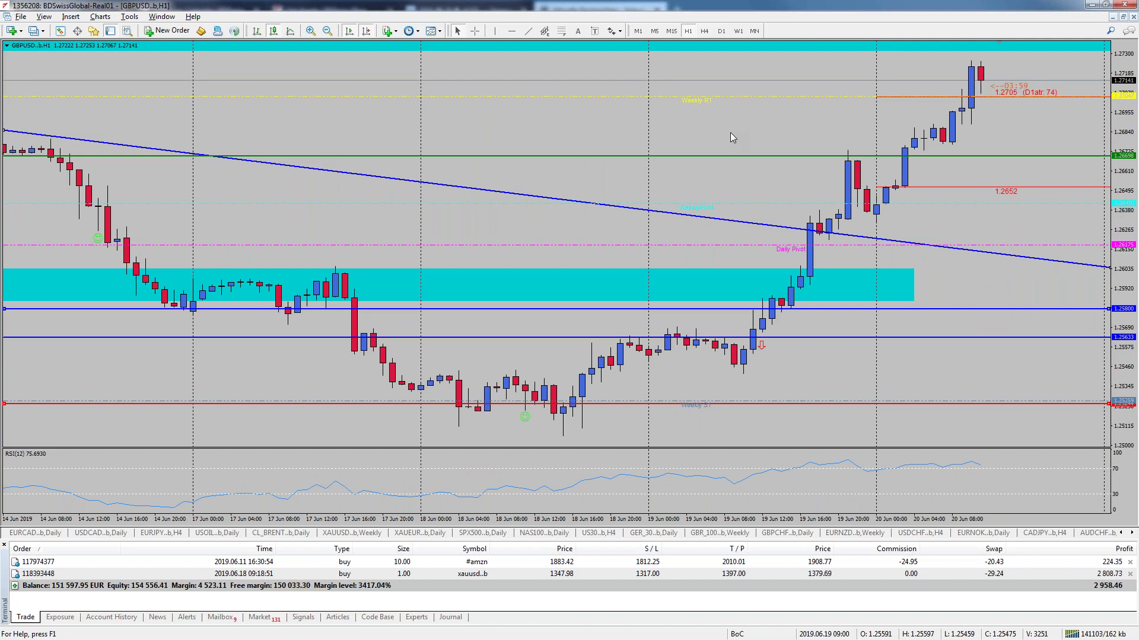
click(722, 33)
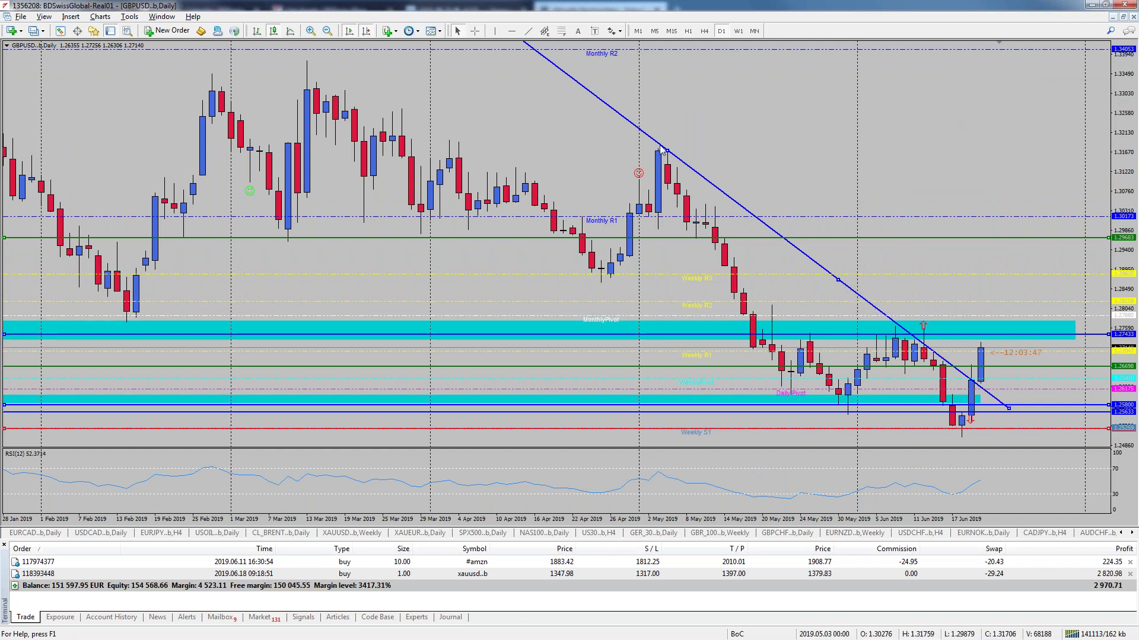
mouse_move(668, 155)
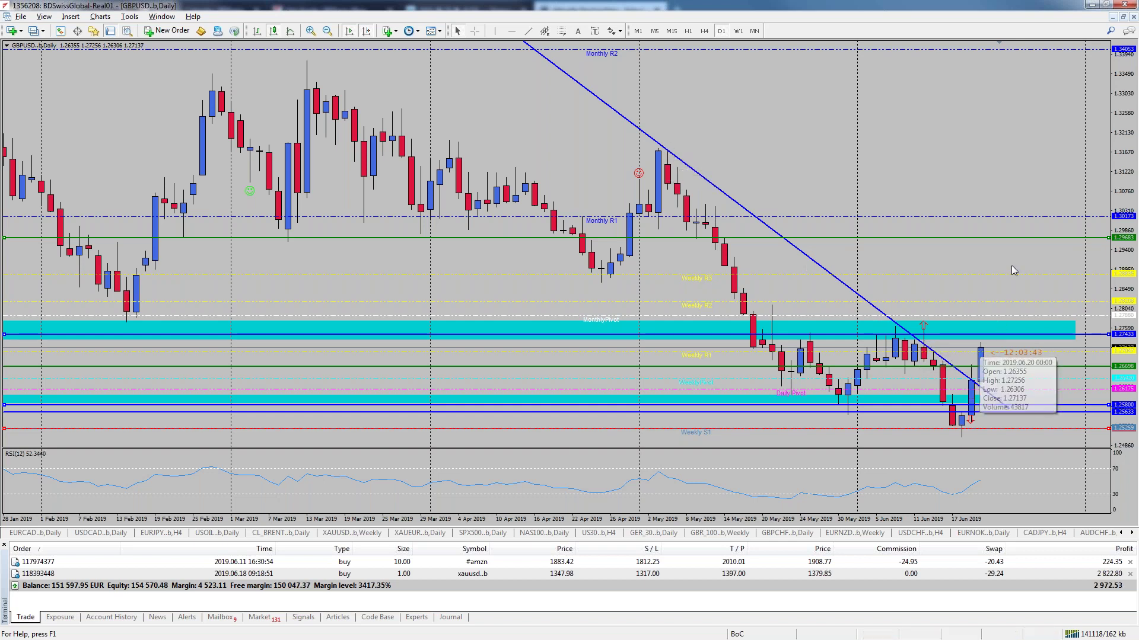
click(739, 30)
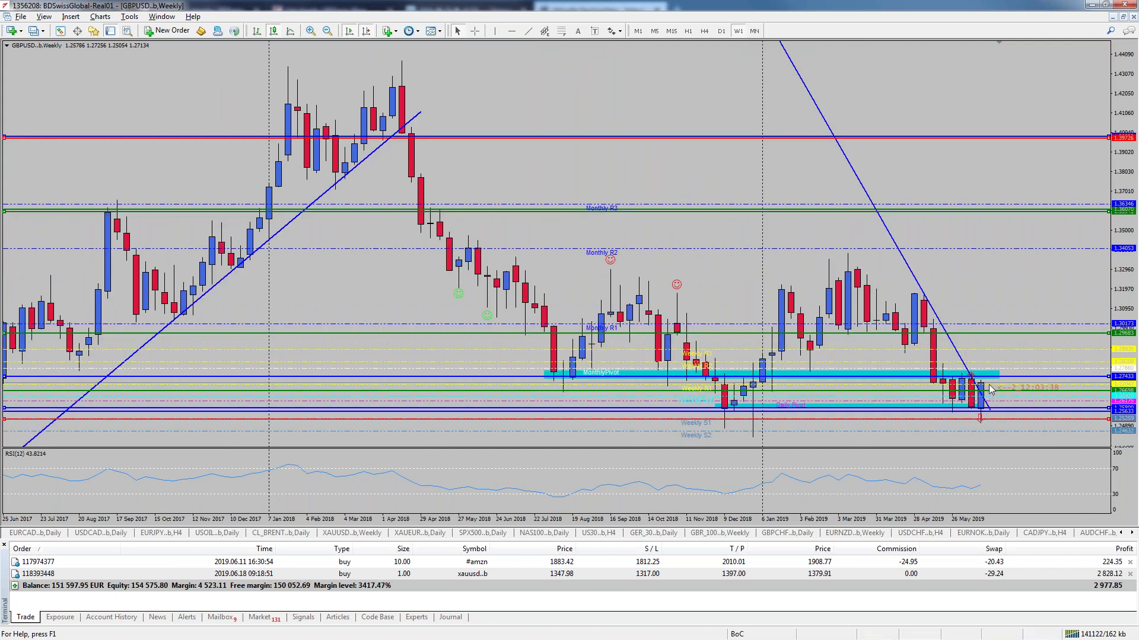
click(721, 31)
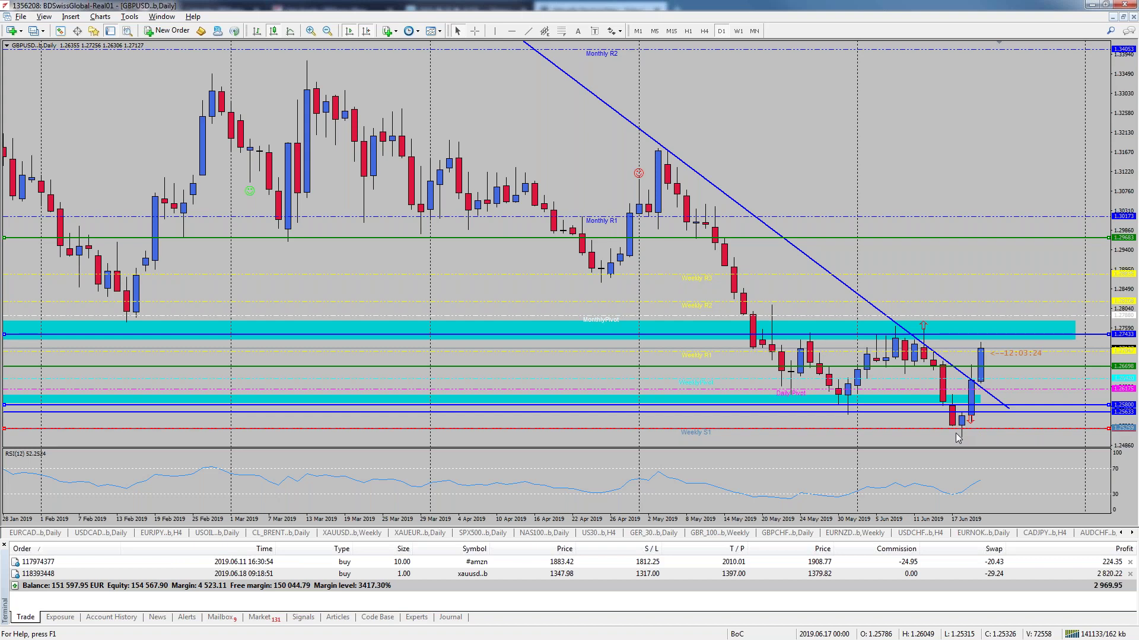
click(1130, 17)
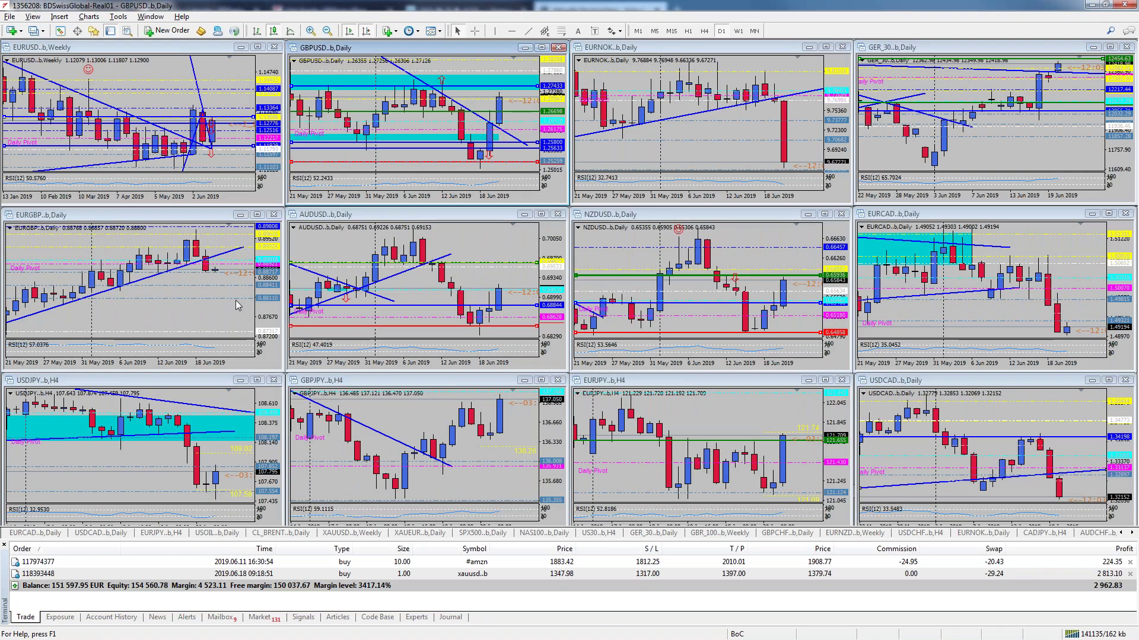
Maximize EURGBP on W1, draw a rising trendline under the late-2018 advance, then re-tile.
double_click(104, 217)
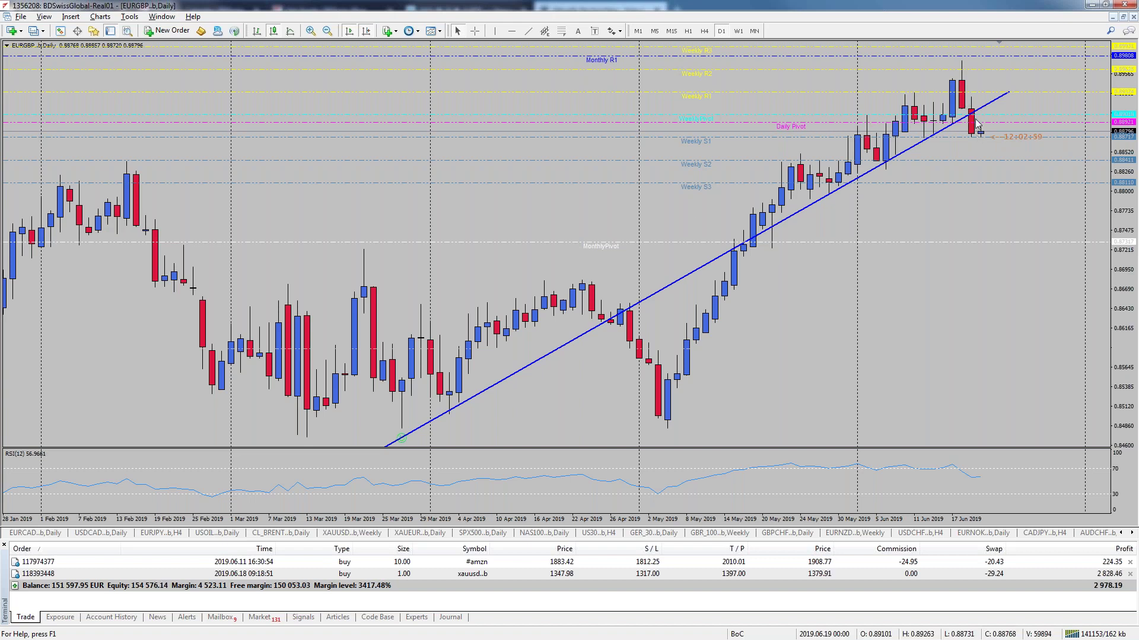
click(738, 31)
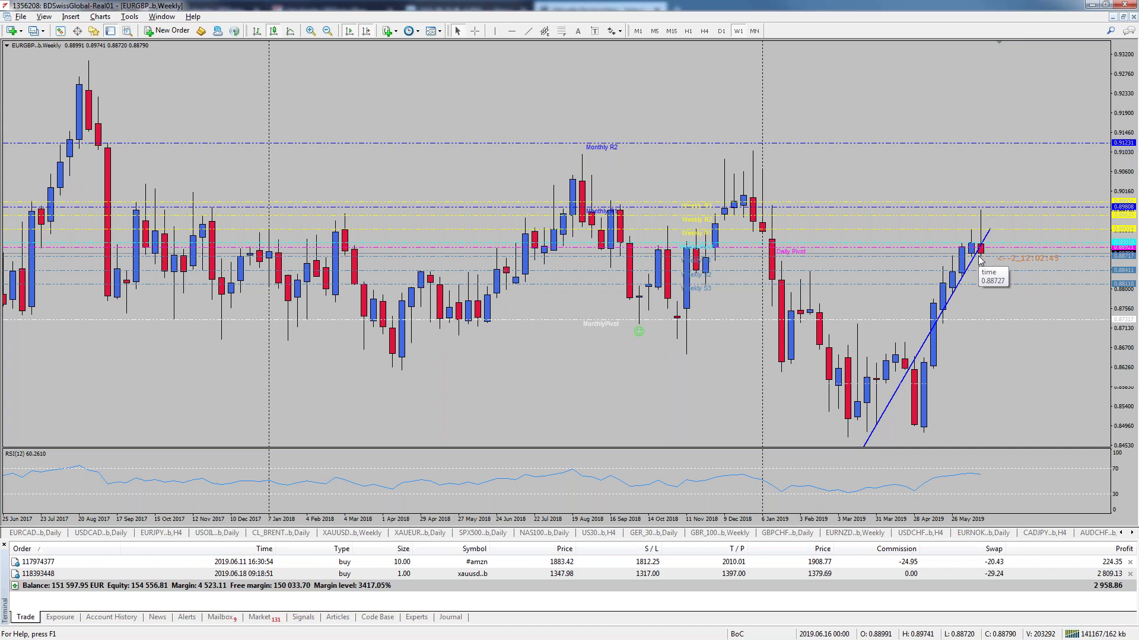
click(528, 32)
drag(752, 196, 691, 320)
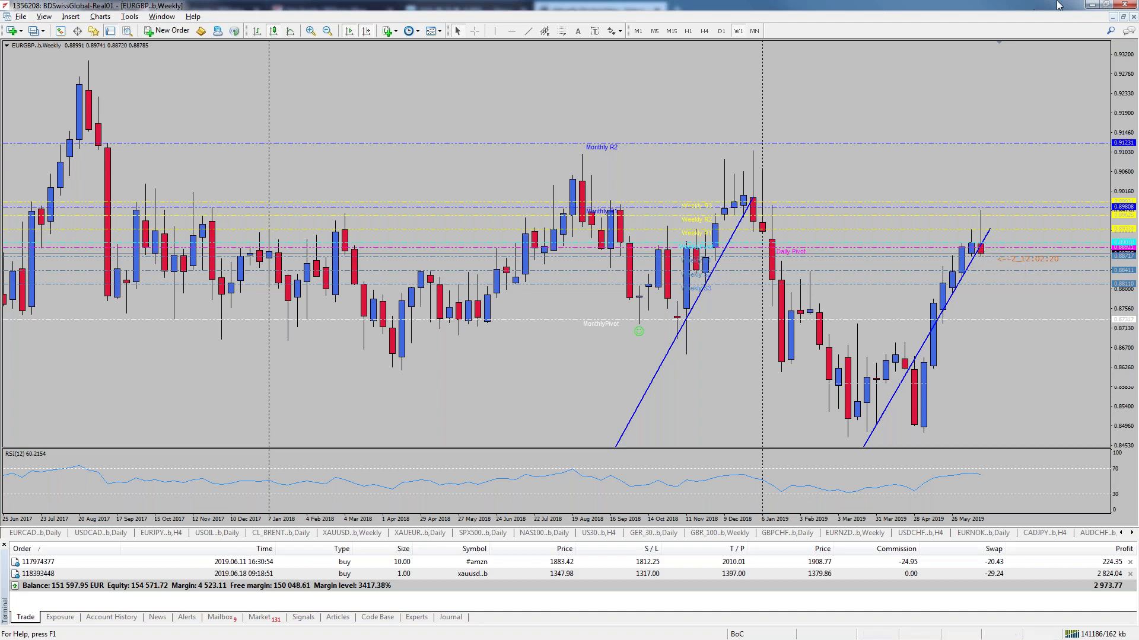
click(1124, 17)
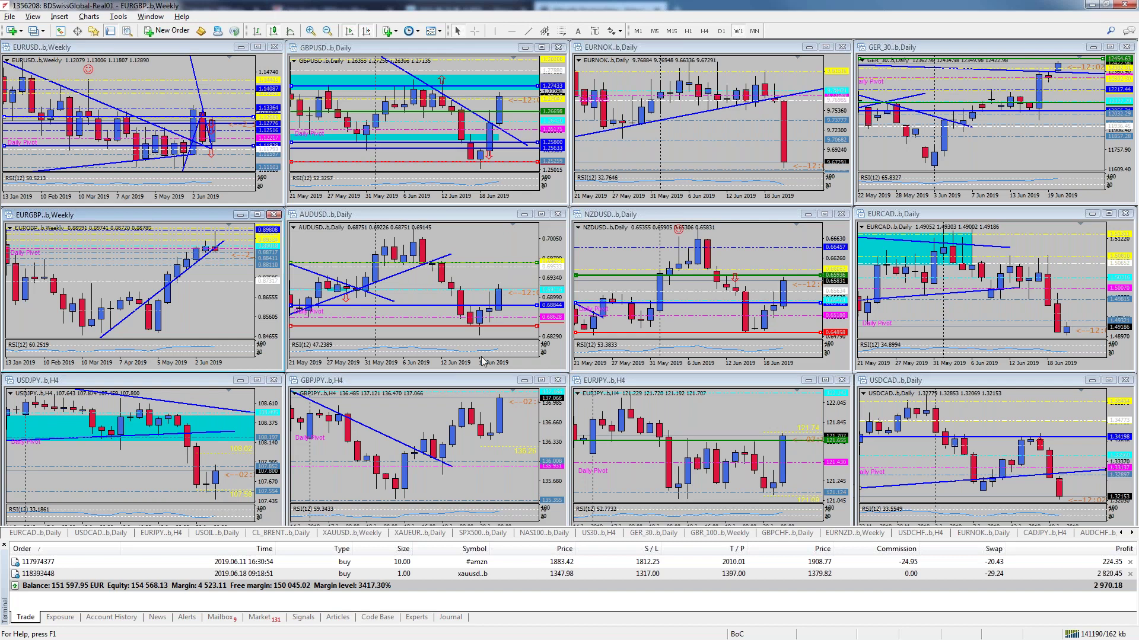
Maximize USDJPY for a look, restore the tiled grid, and bring up the XAUUSD weekly chart.
double_click(134, 381)
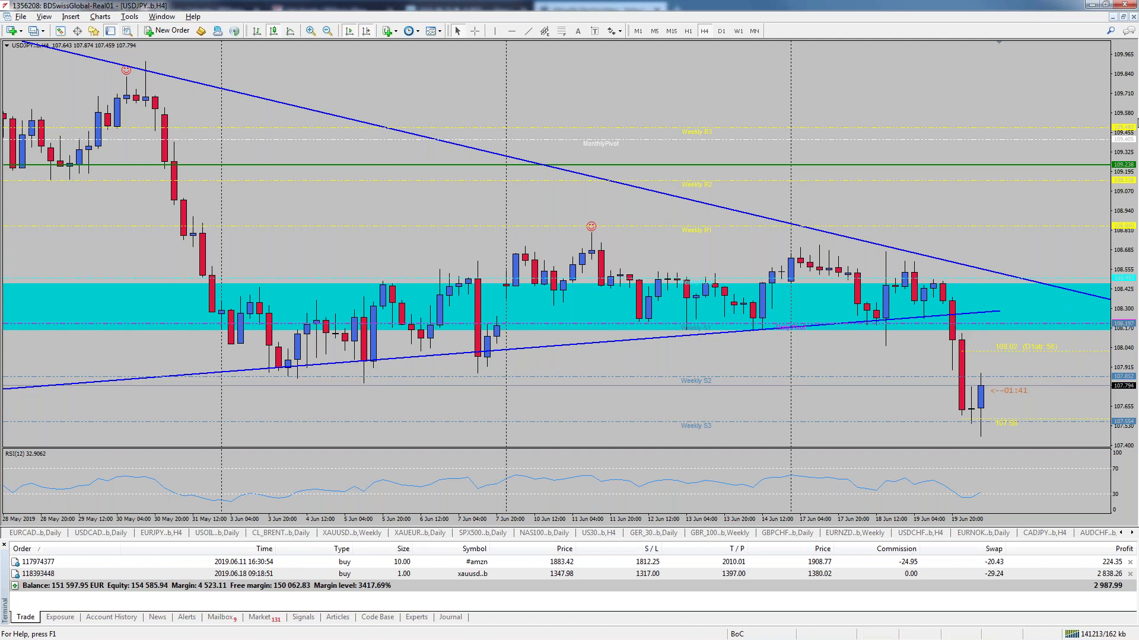
click(1123, 17)
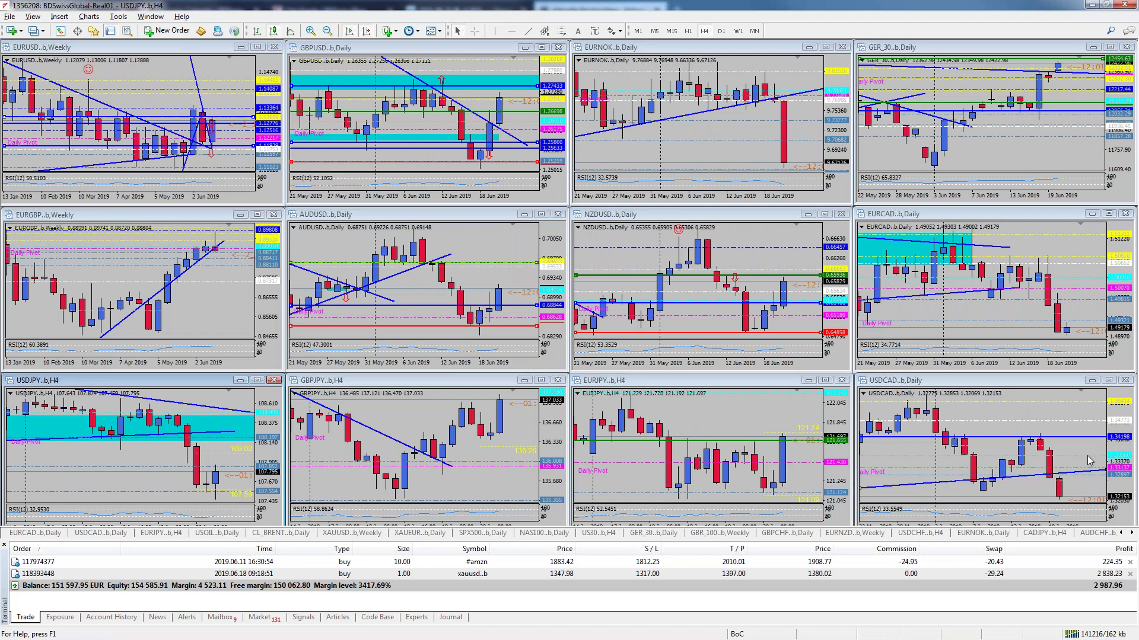
click(363, 533)
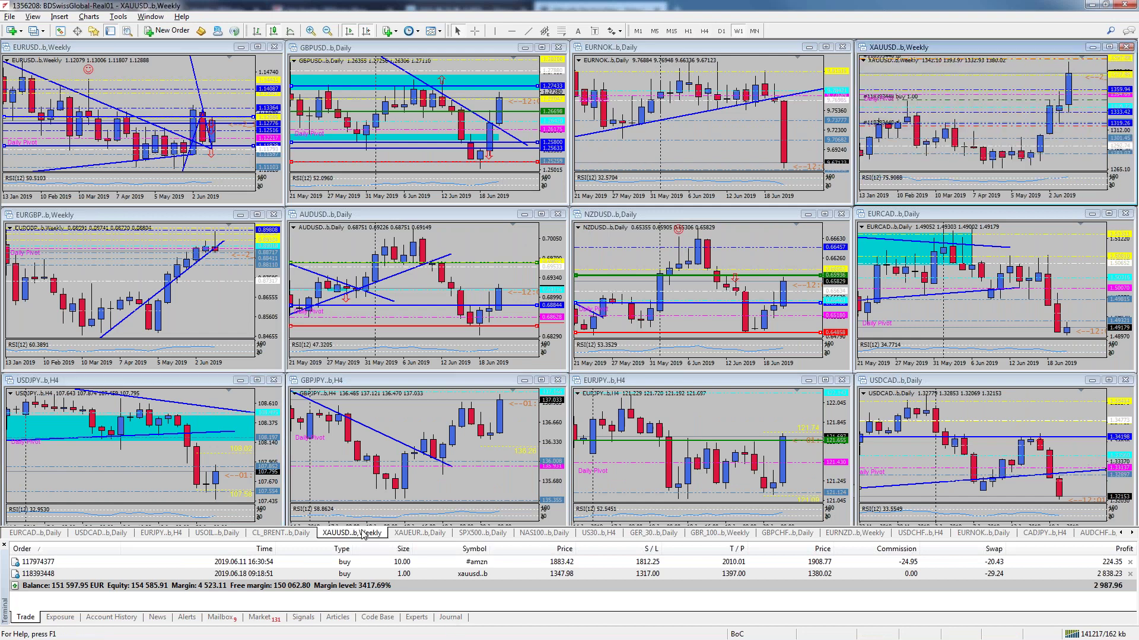
Maximize XAUUSD and drag the gold position's stop-loss up from 1317 to about 1353.12.
double_click(981, 47)
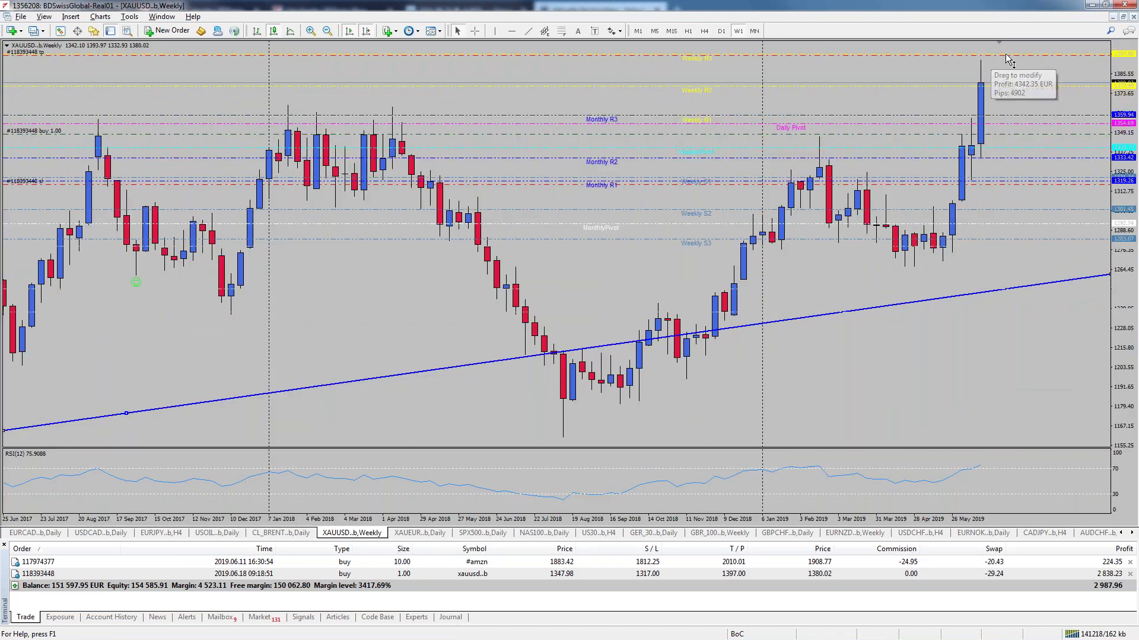
click(513, 572)
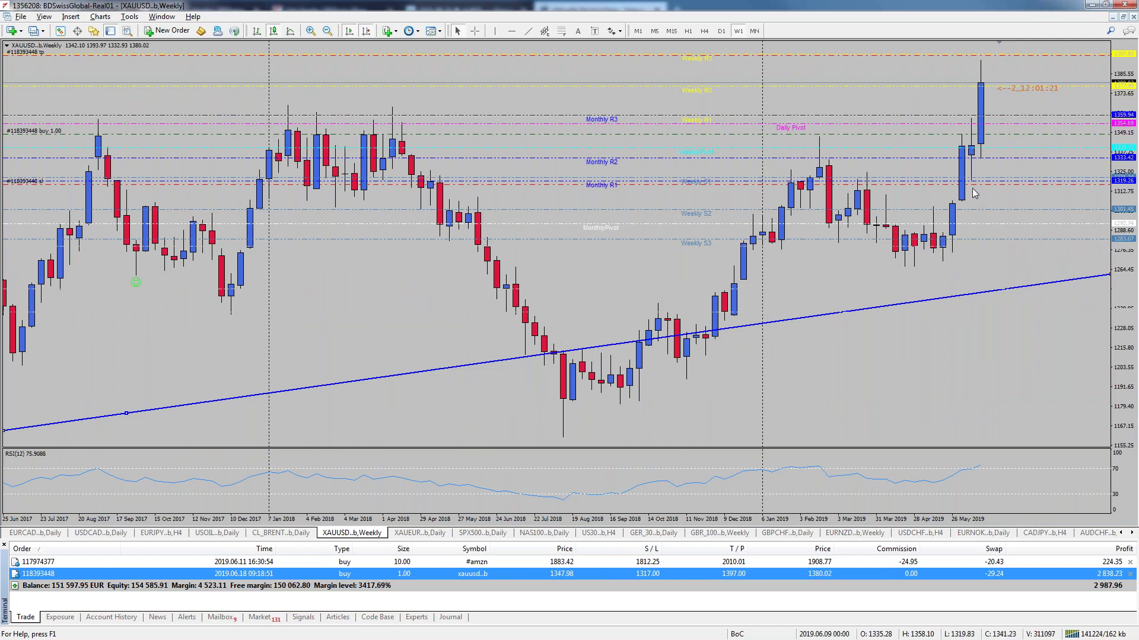
drag(974, 184, 989, 125)
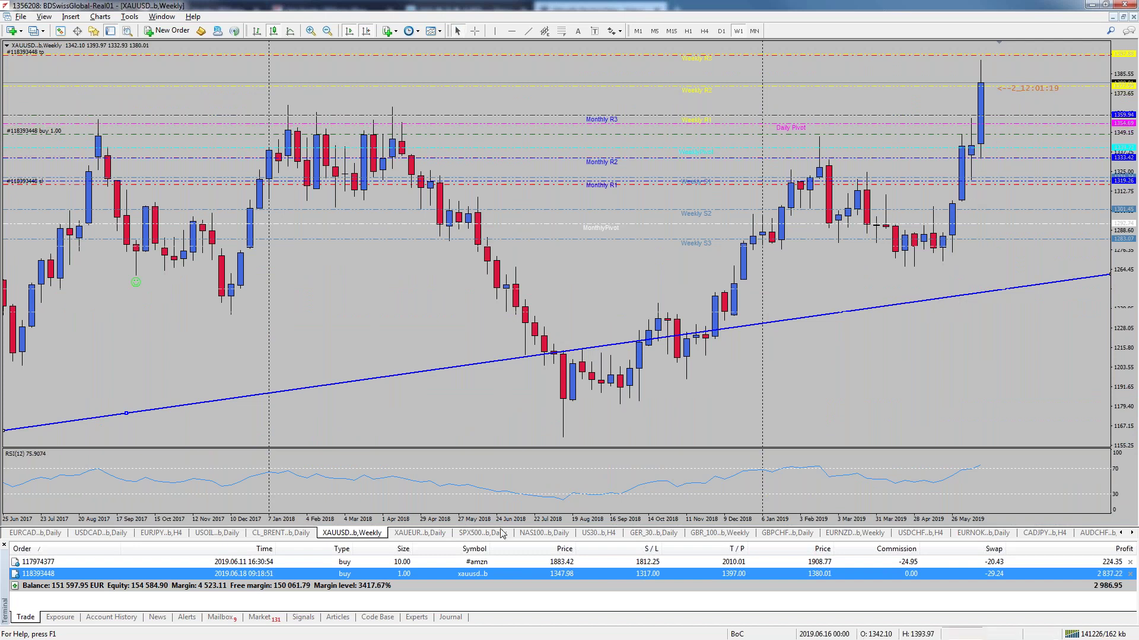
Browse the closed eurnok and xauusd orders in Account History, then check gold on H4 and W1.
click(111, 617)
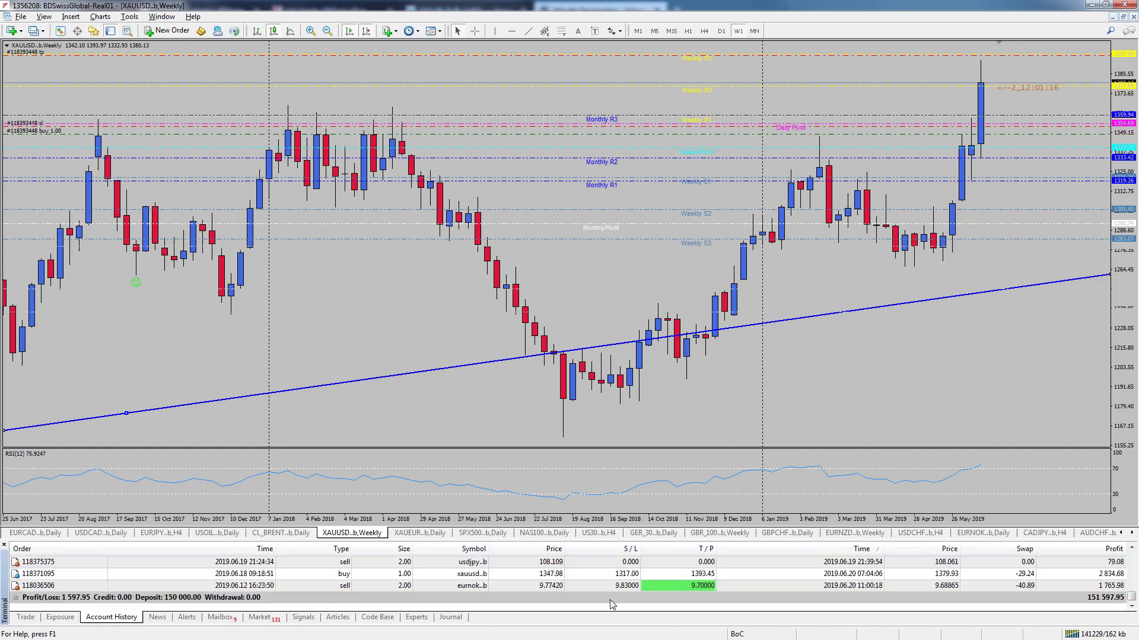
click(877, 585)
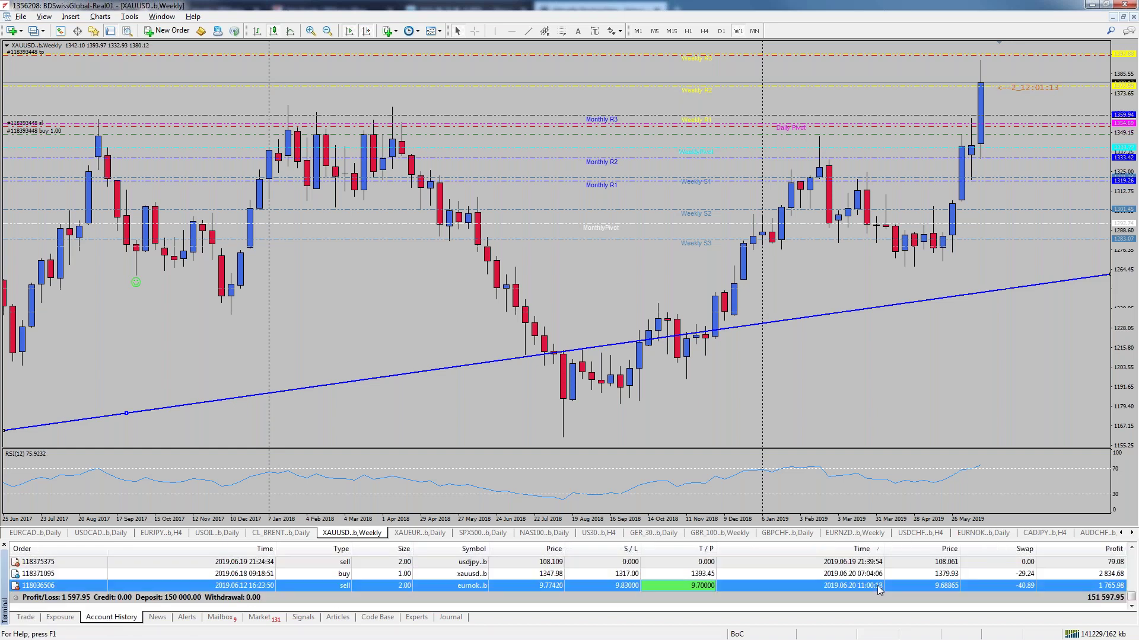
key(Up)
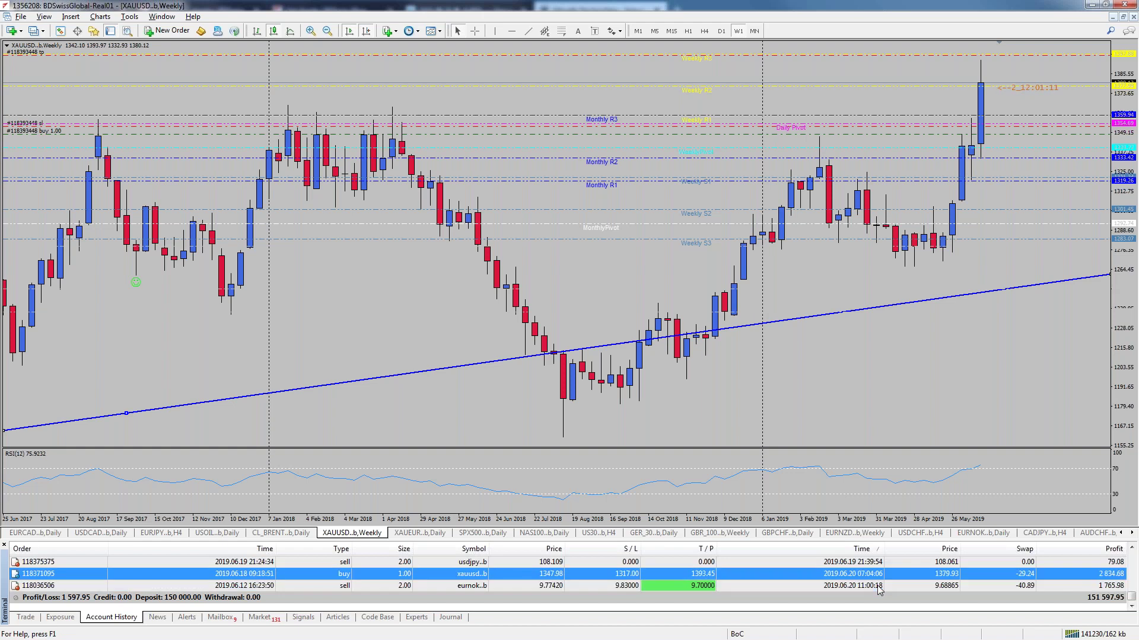
key(Up)
key(Up)
key(Up)
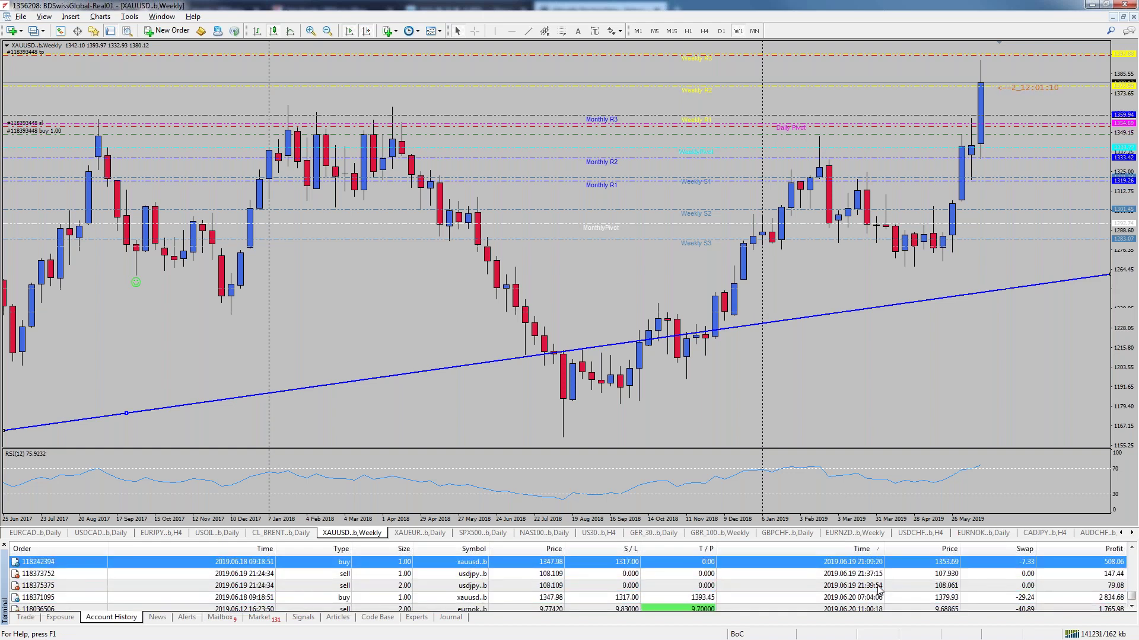
key(Down)
key(Down)
key(Down)
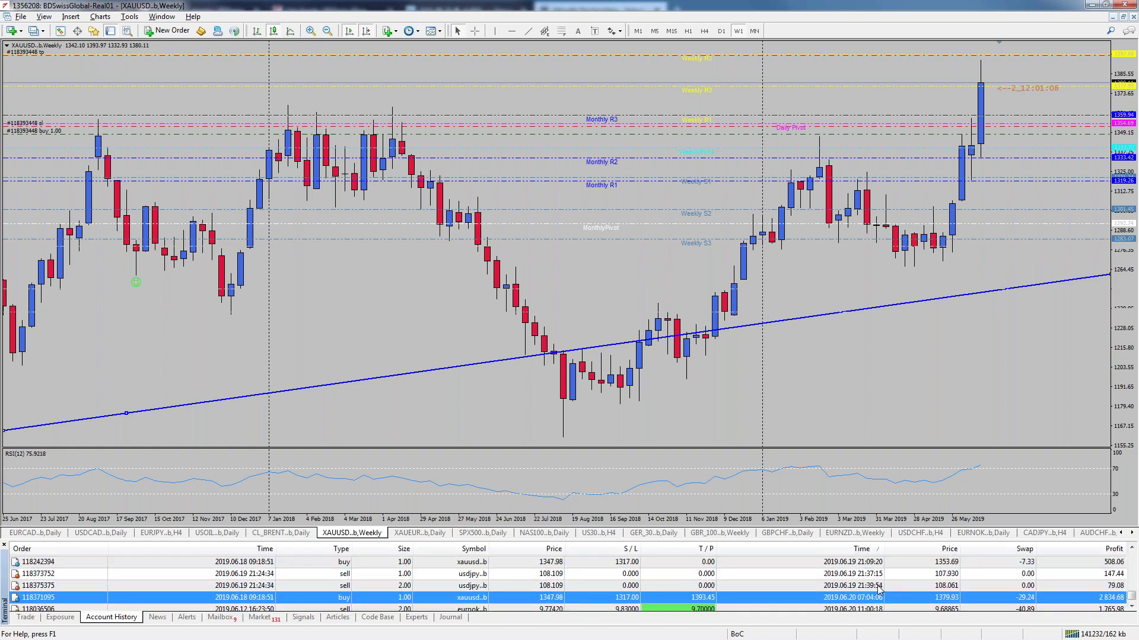
key(Down)
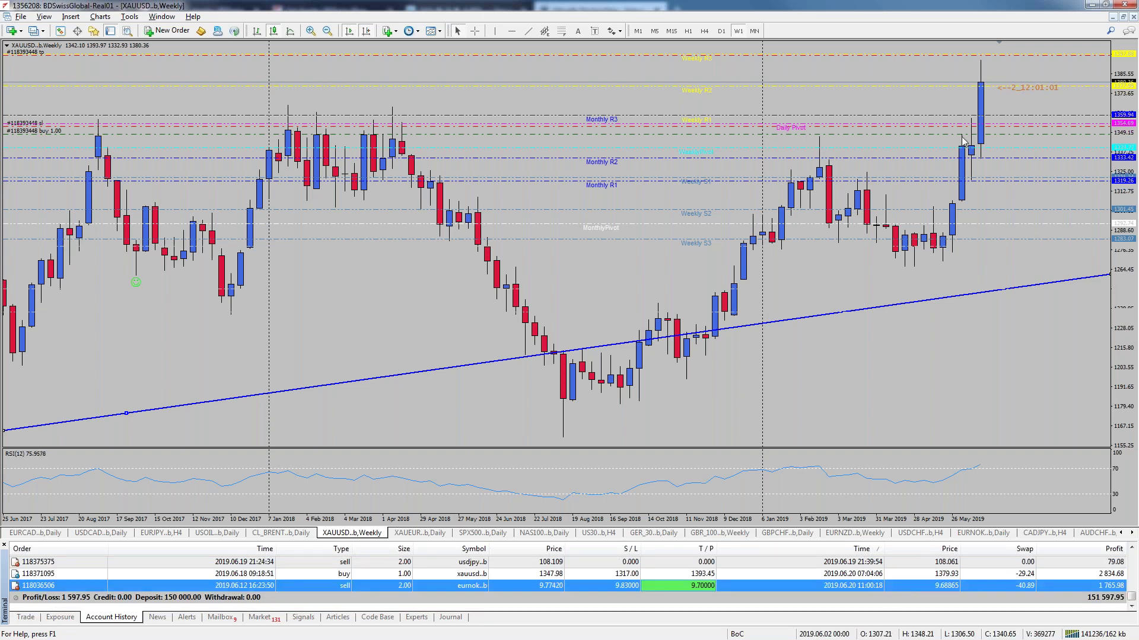
click(706, 31)
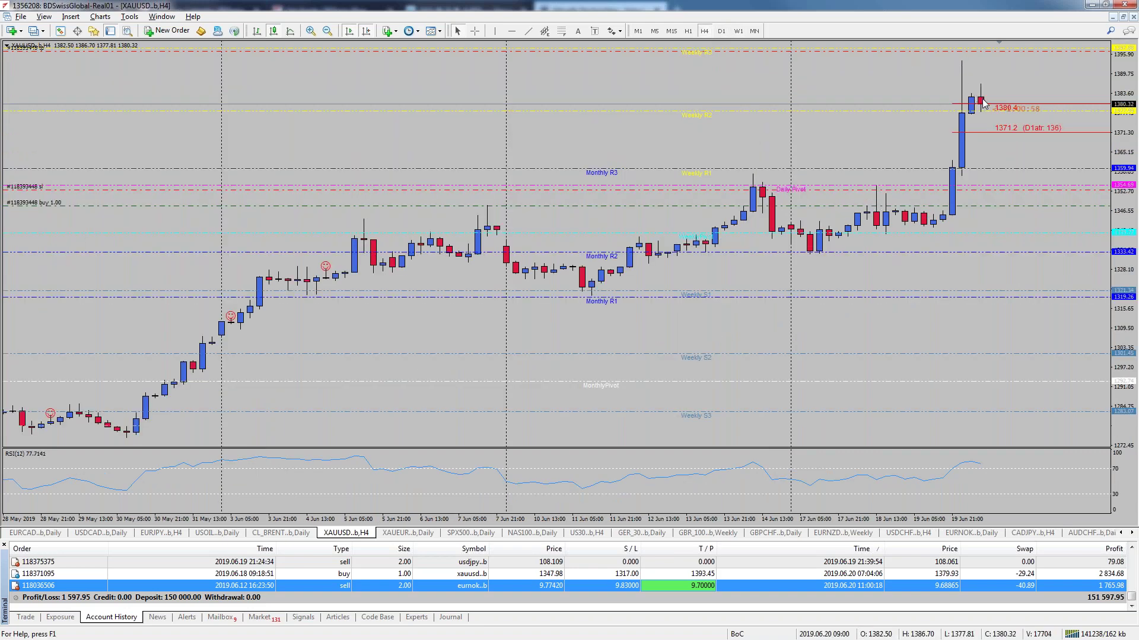
click(738, 31)
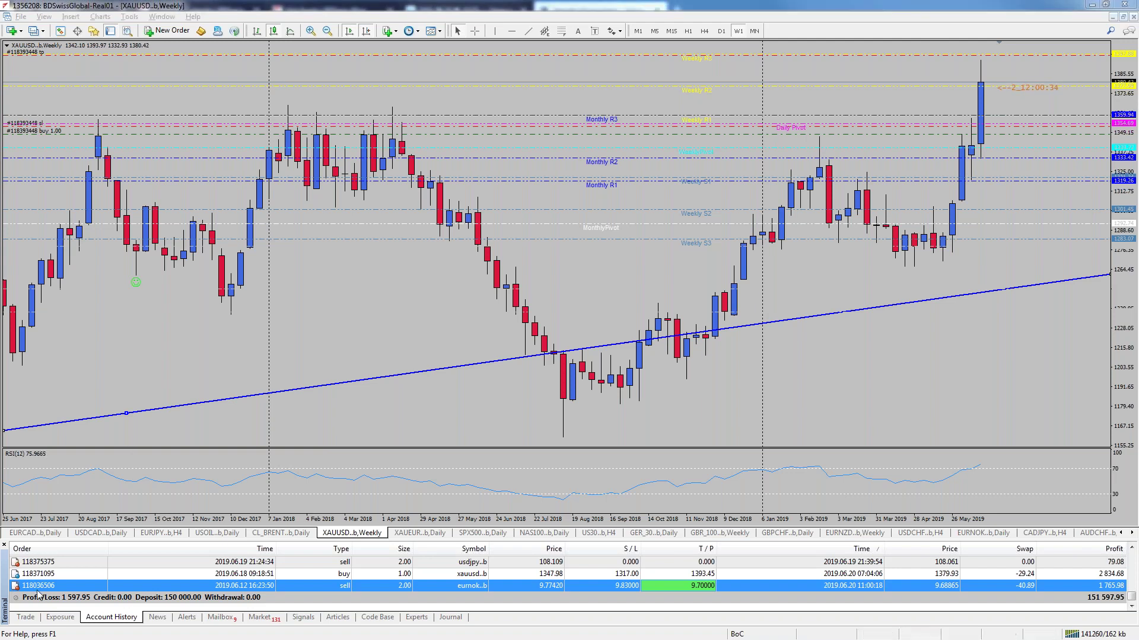
Show open positions again and maximize the USDCAD daily chart from the tiled grid.
click(34, 617)
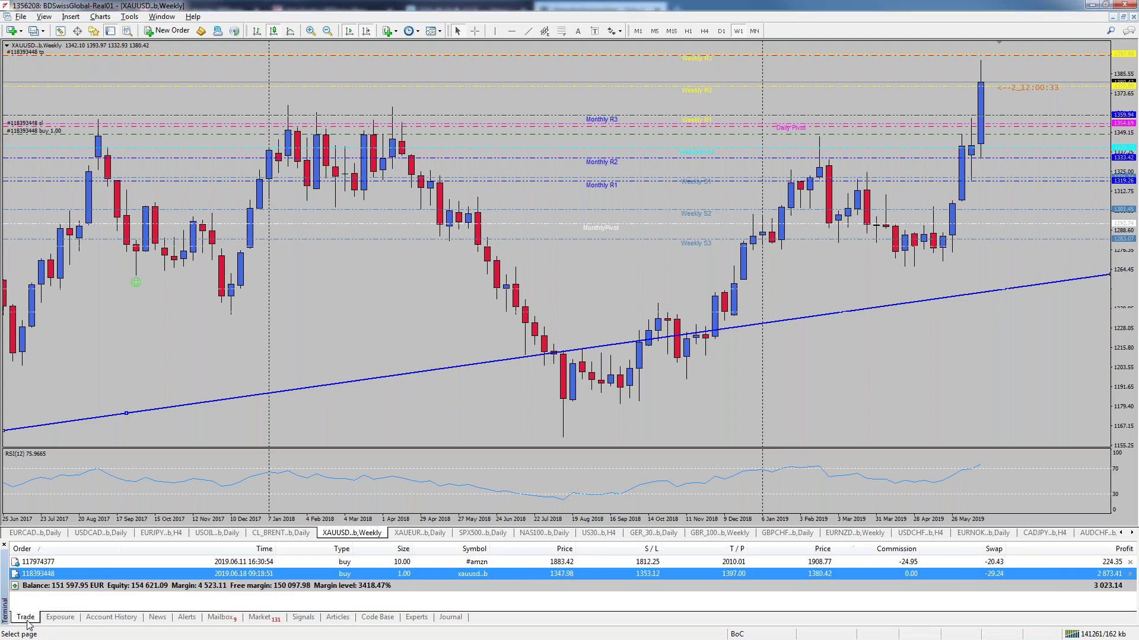
click(1123, 18)
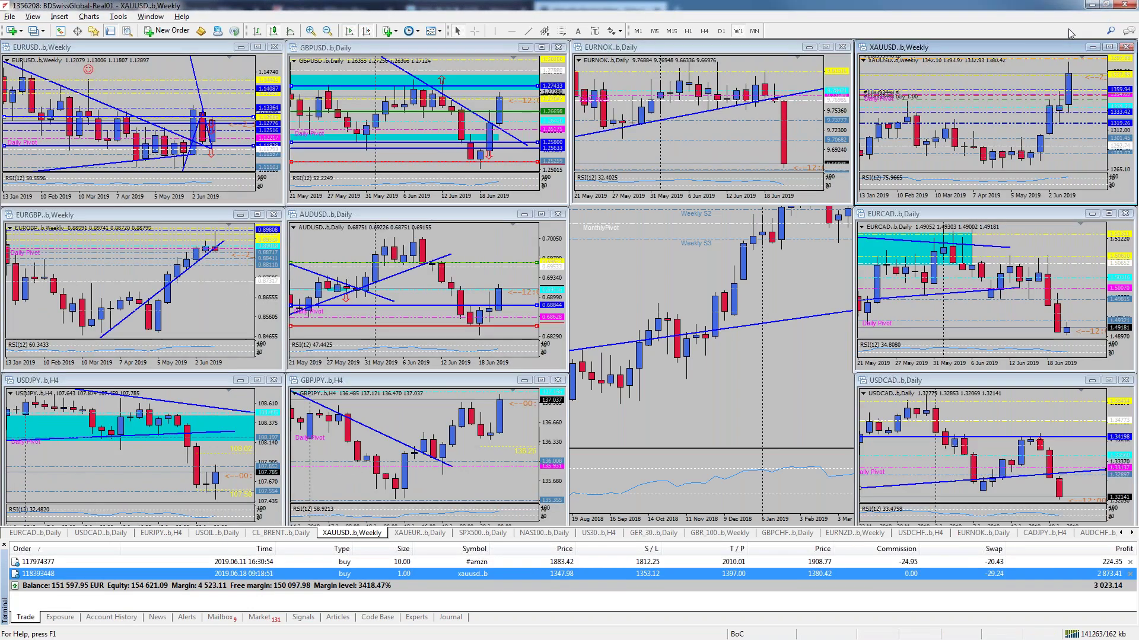
double_click(992, 385)
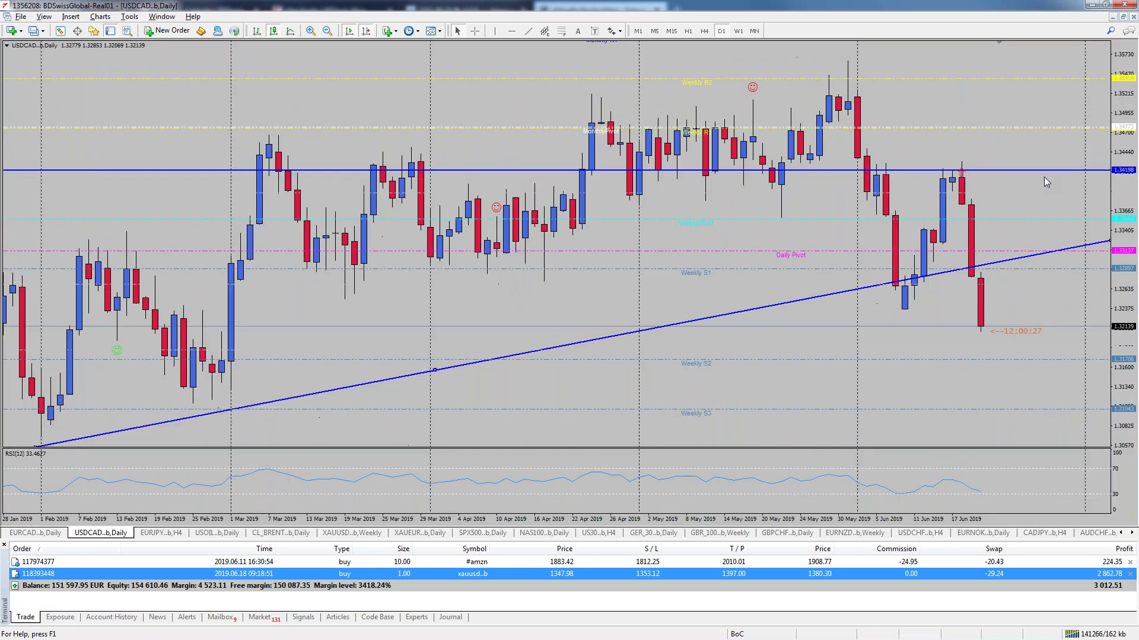
Delete the red arrow marker from USDCAD, then switch to the USOIL daily chart.
right_click(961, 170)
click(1001, 211)
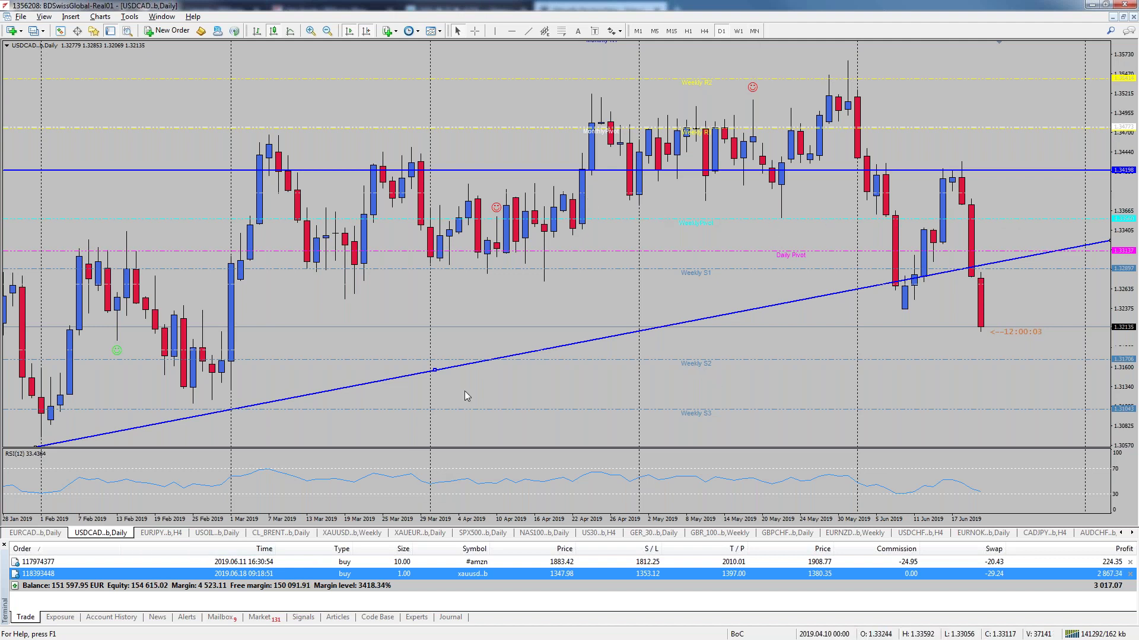
click(204, 534)
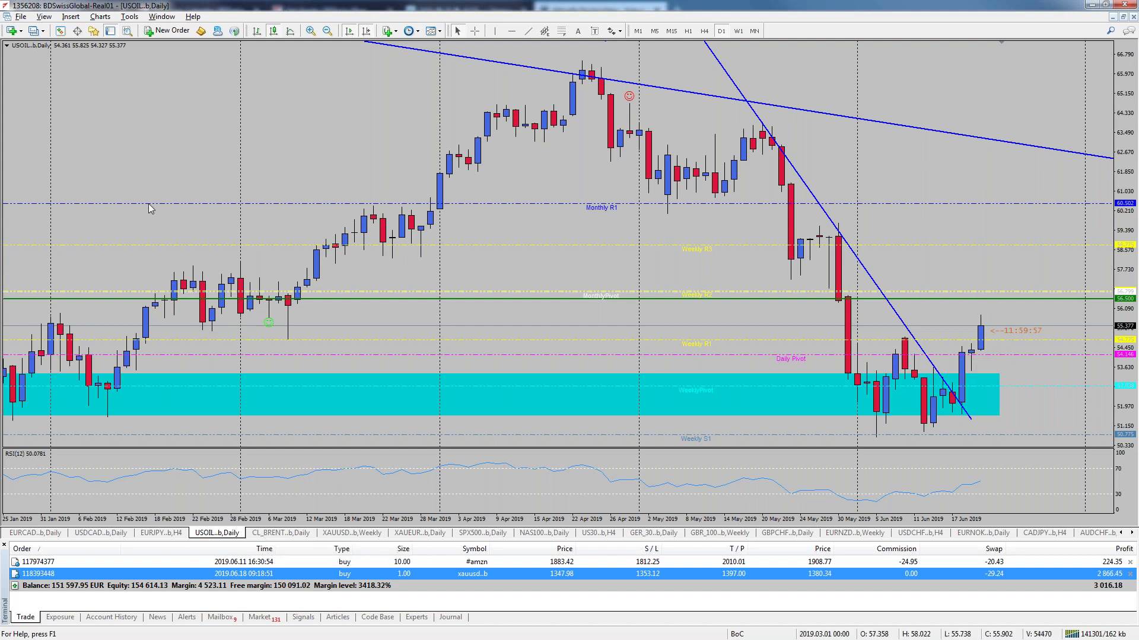
View Brent crude on weekly candles, zoom in and back out, then tile all windows.
click(280, 533)
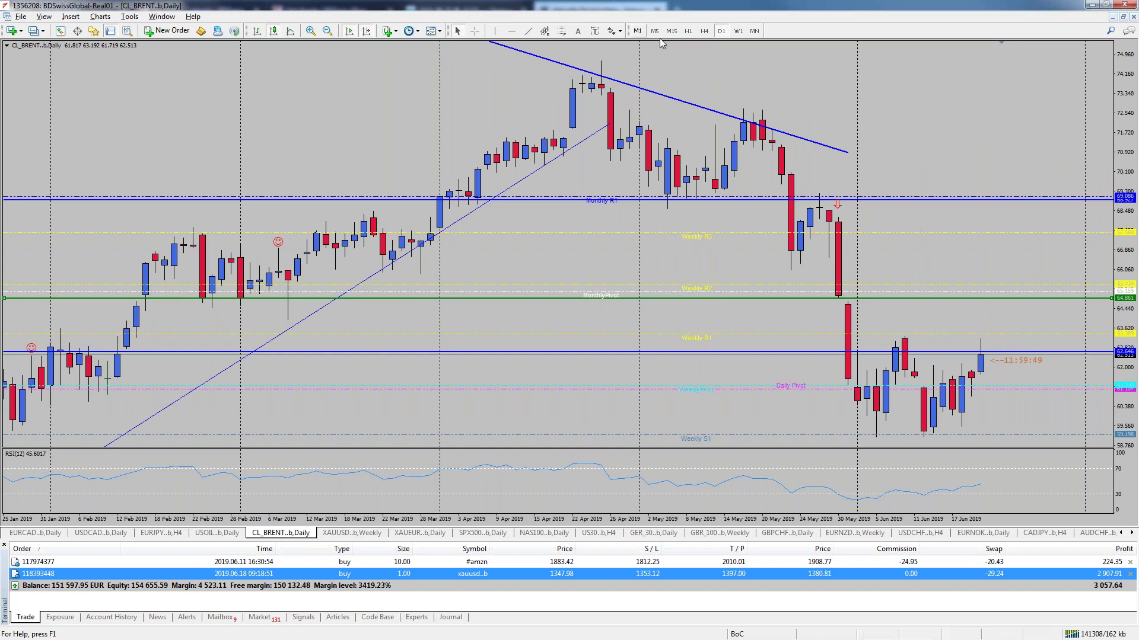
click(731, 31)
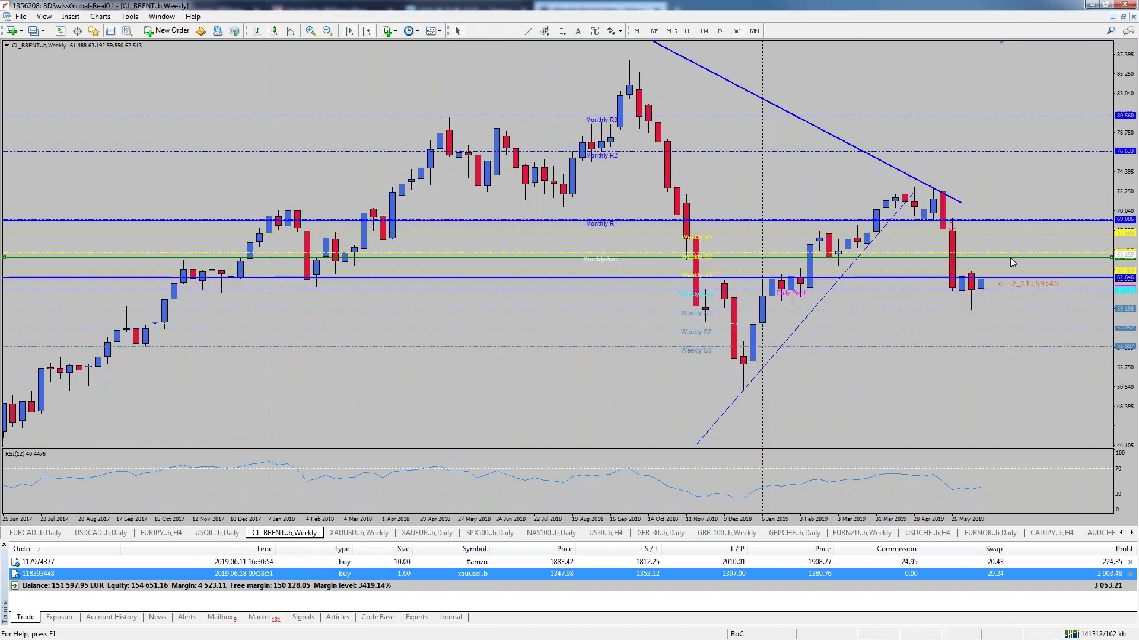
click(311, 33)
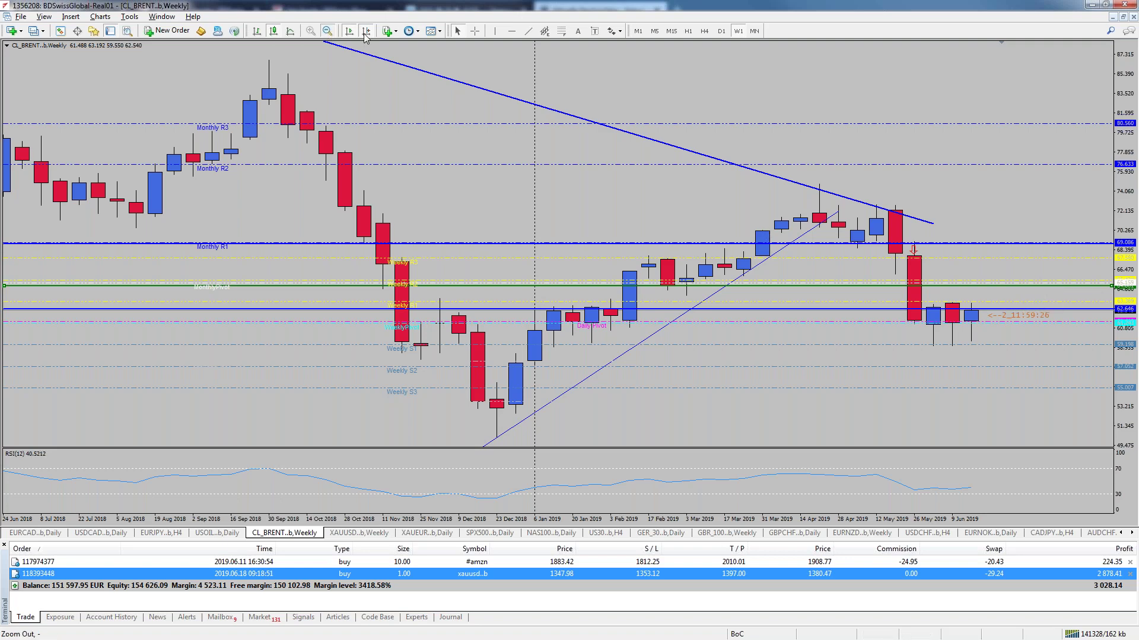
key(minus)
key(alt+r)
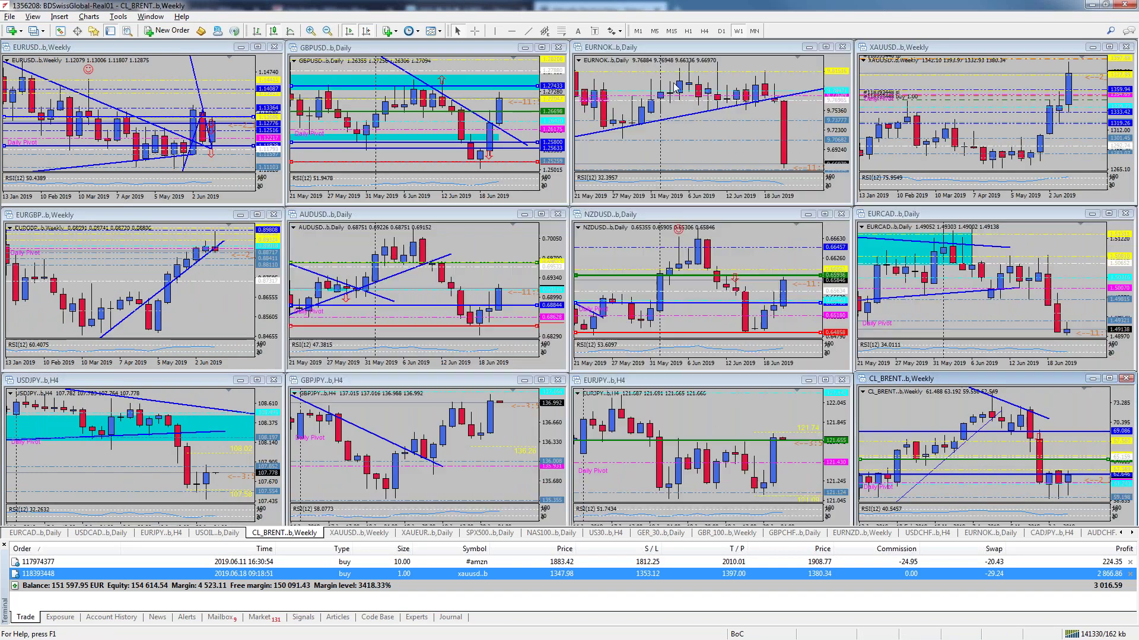
Maximize EURNOK on W1, place a horizontal line at 9.66172, and show the account history.
click(688, 48)
double_click(687, 47)
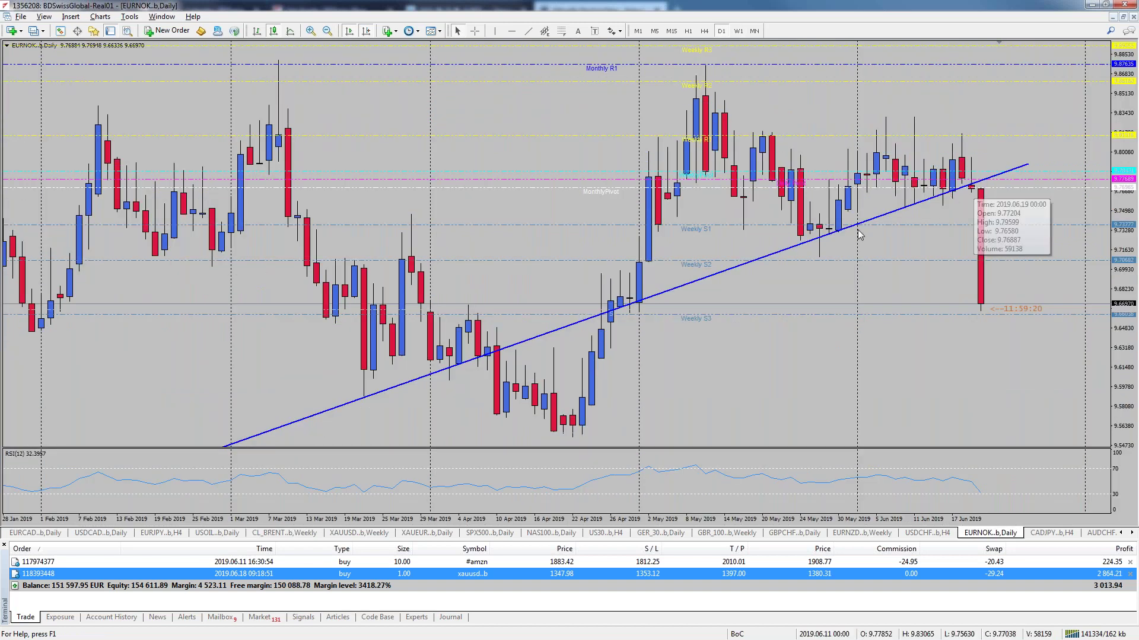
click(737, 31)
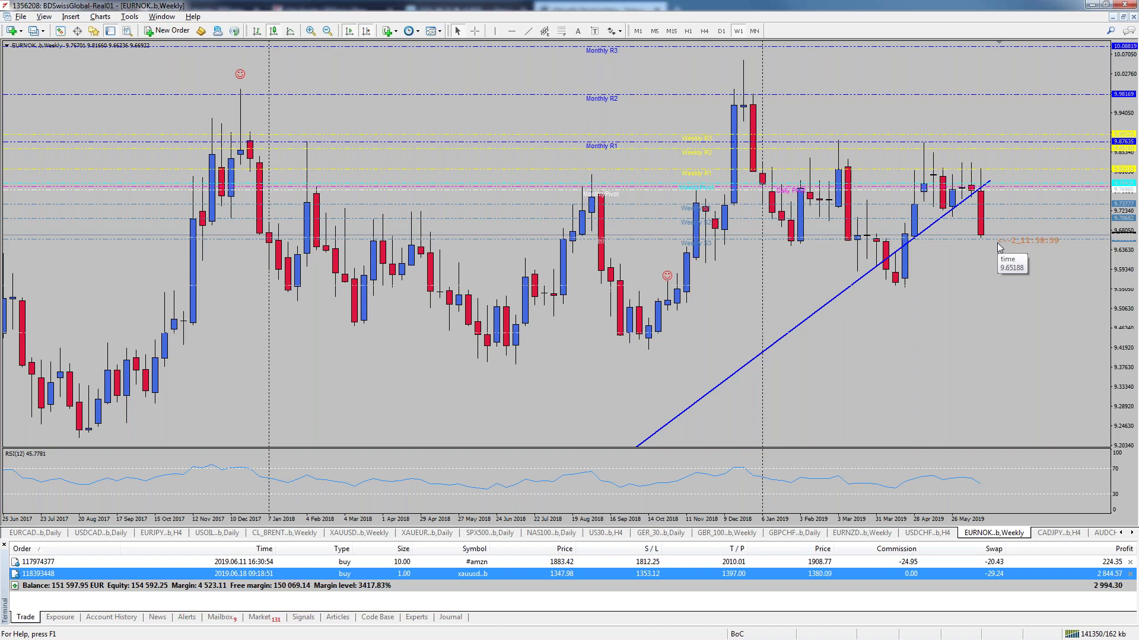
click(544, 31)
click(526, 238)
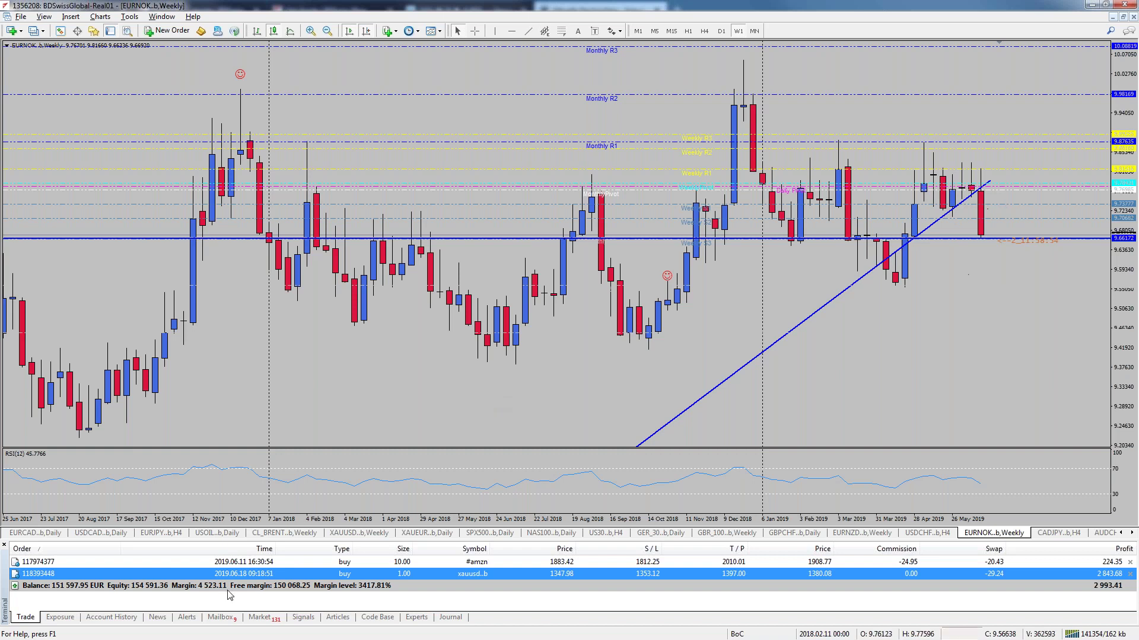
click(127, 618)
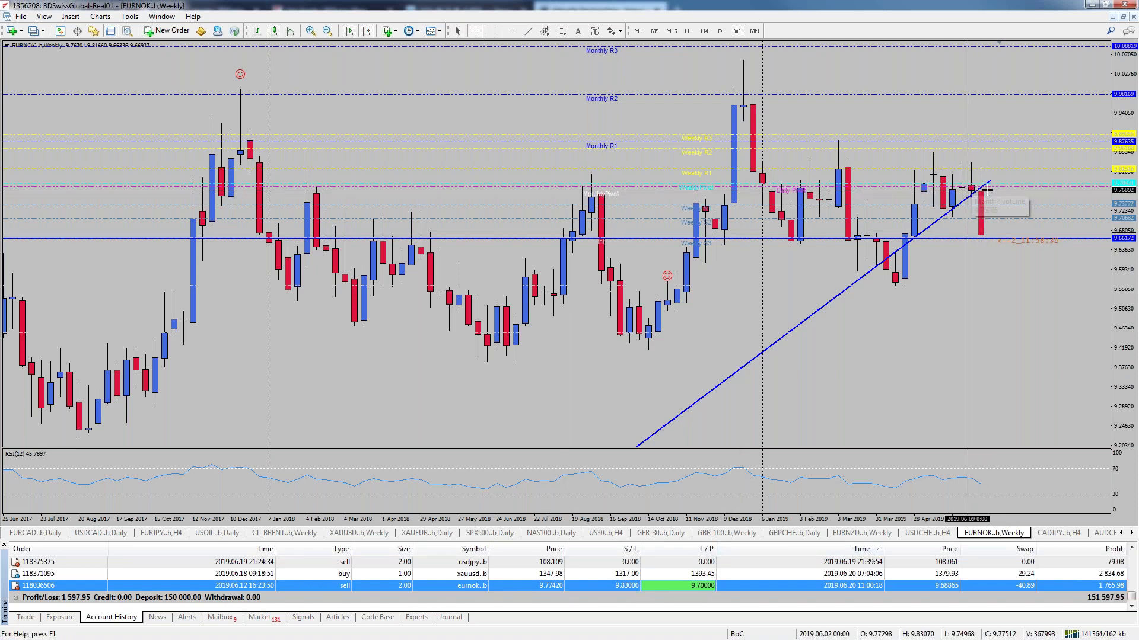
text(D1)
key(Return)
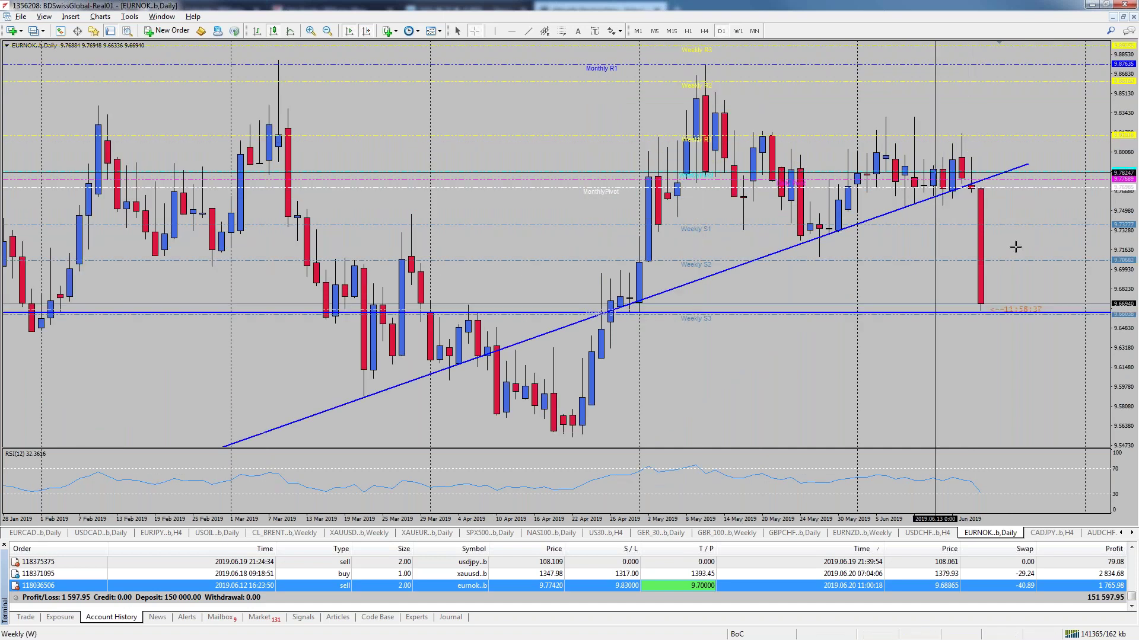
click(959, 187)
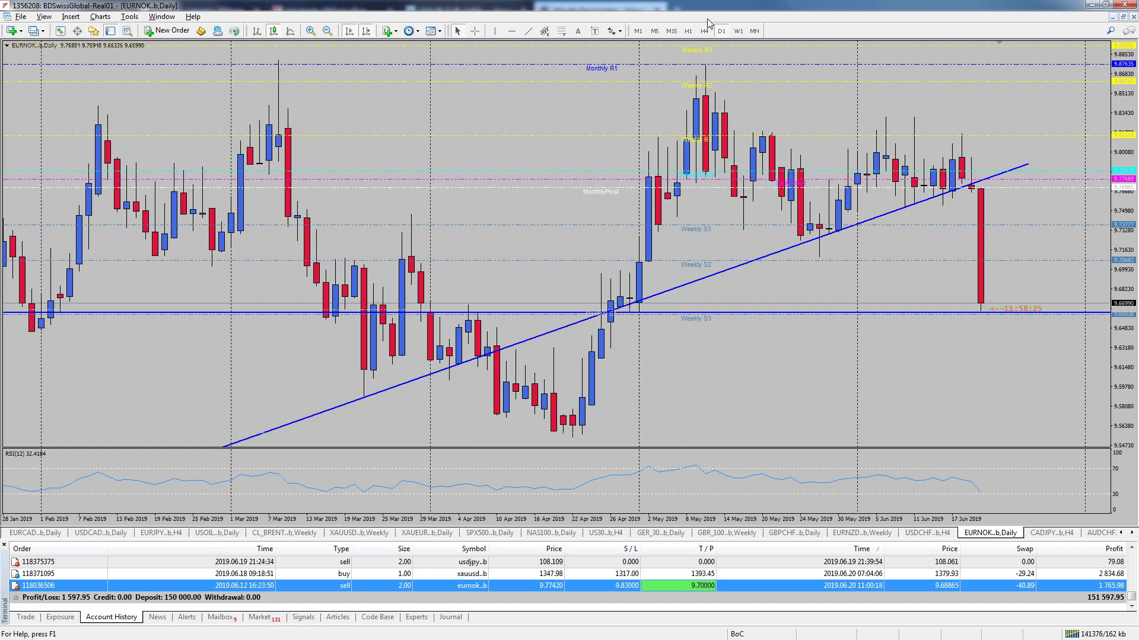
click(475, 31)
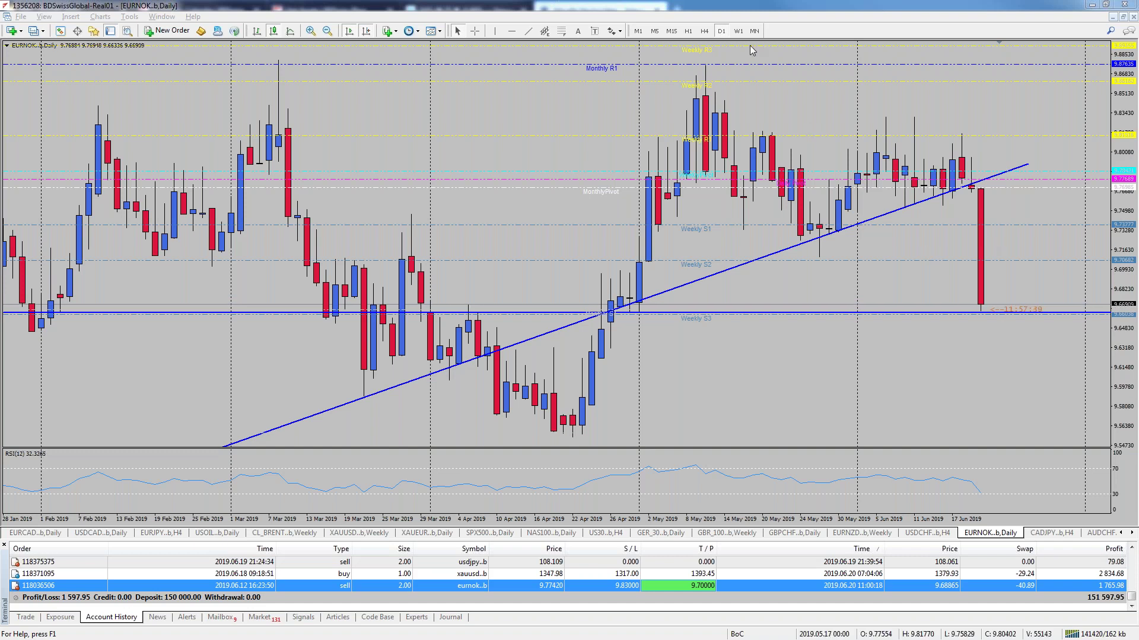
click(738, 31)
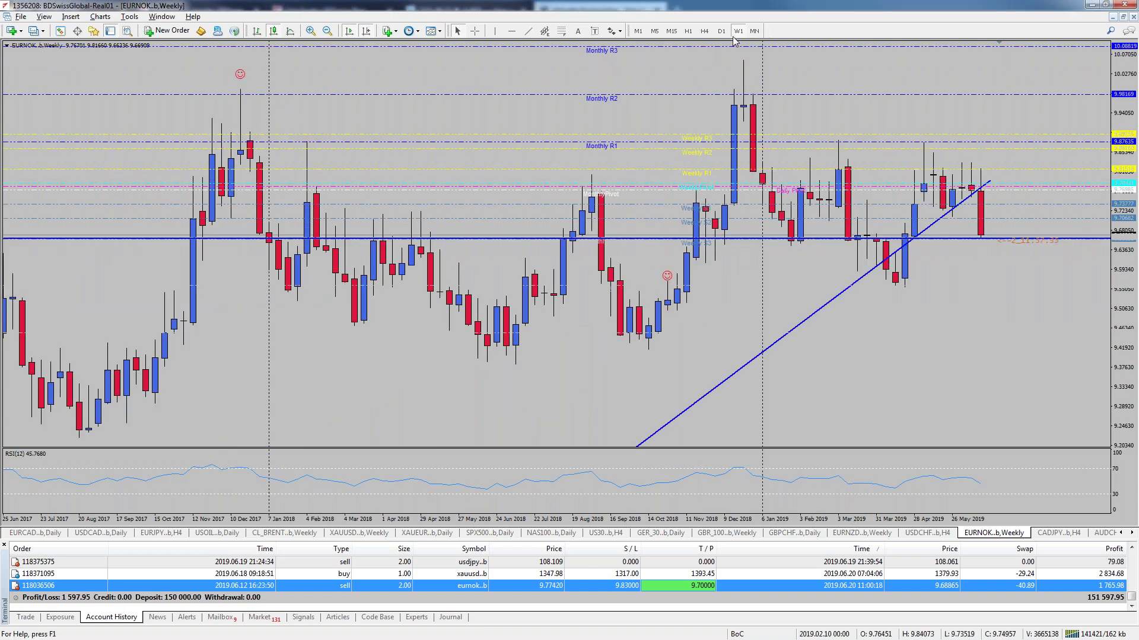
On monthly EURNOK, delete the rising trendline, then review the weekly and daily candles.
click(754, 32)
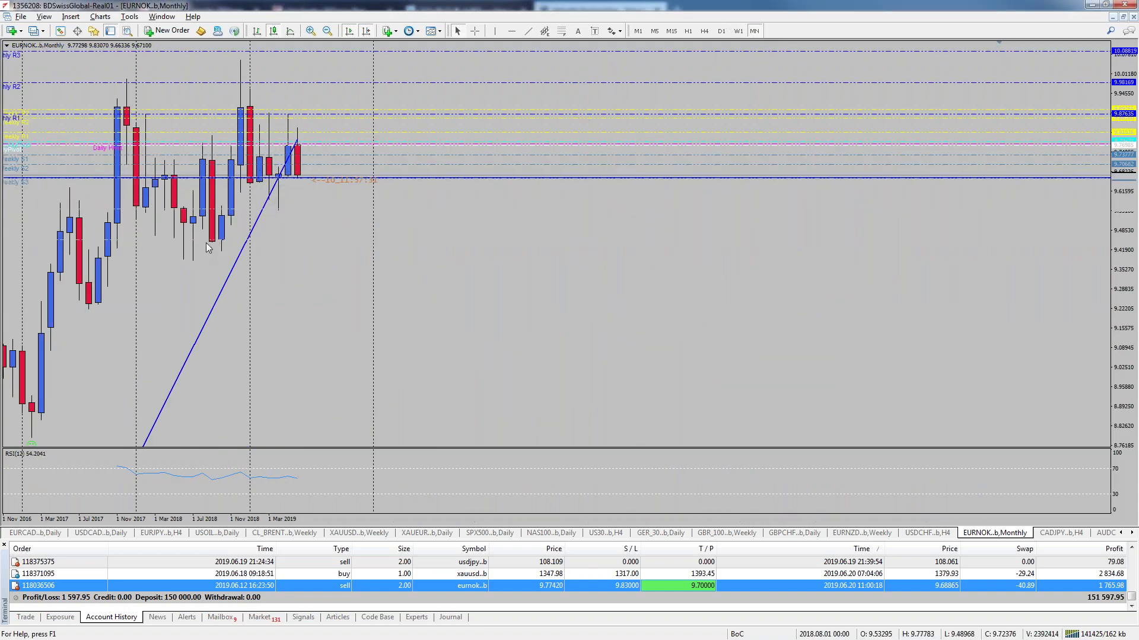
right_click(269, 200)
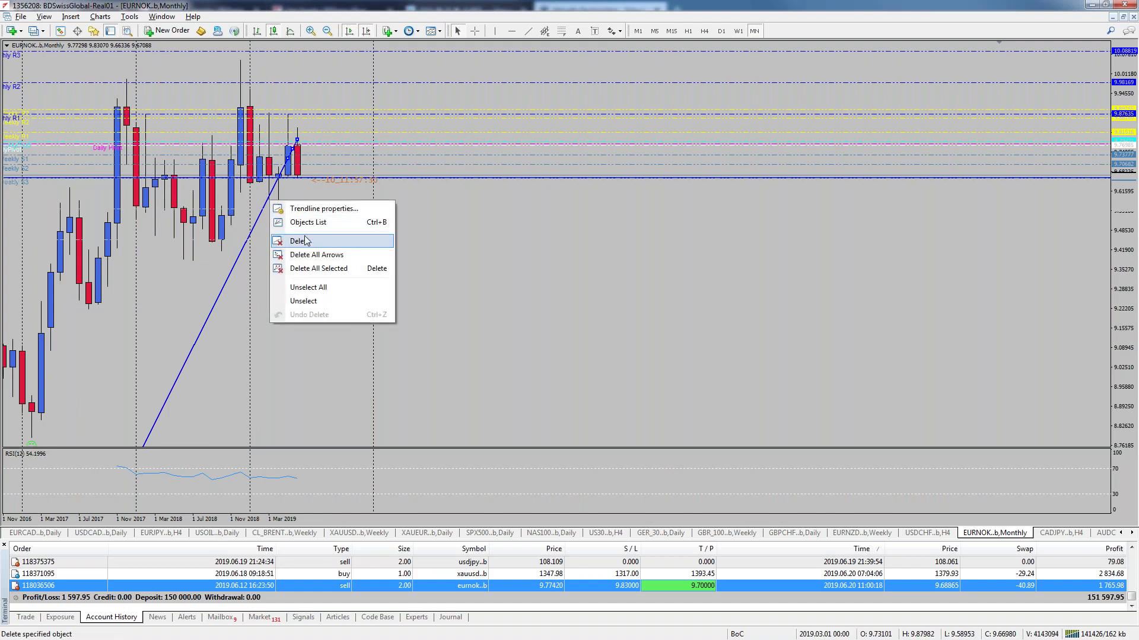
click(293, 237)
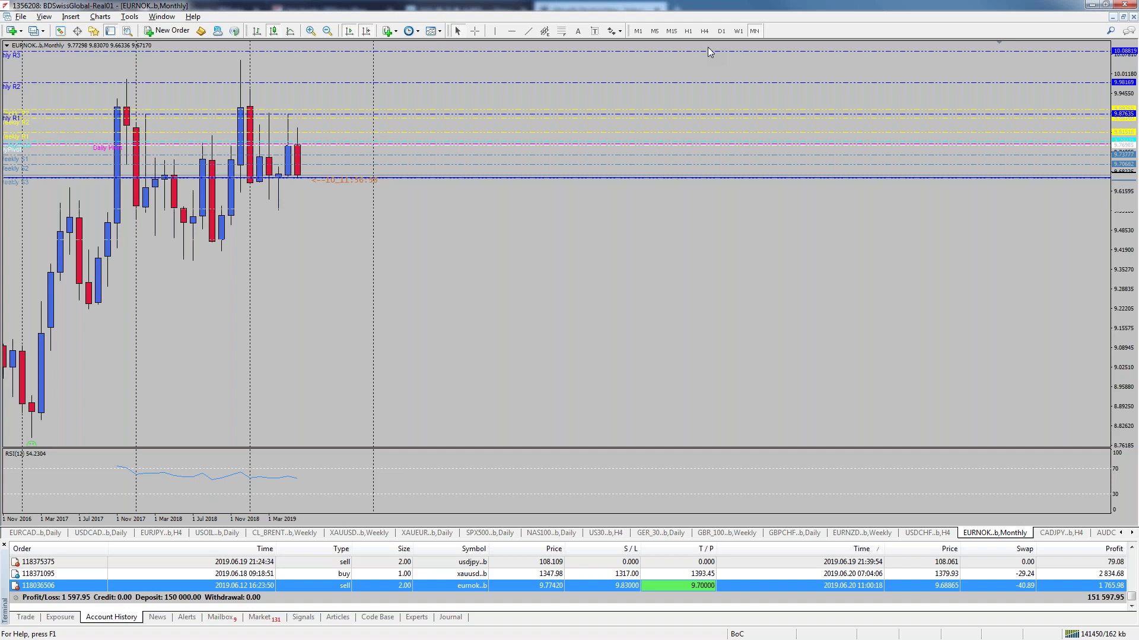
click(738, 31)
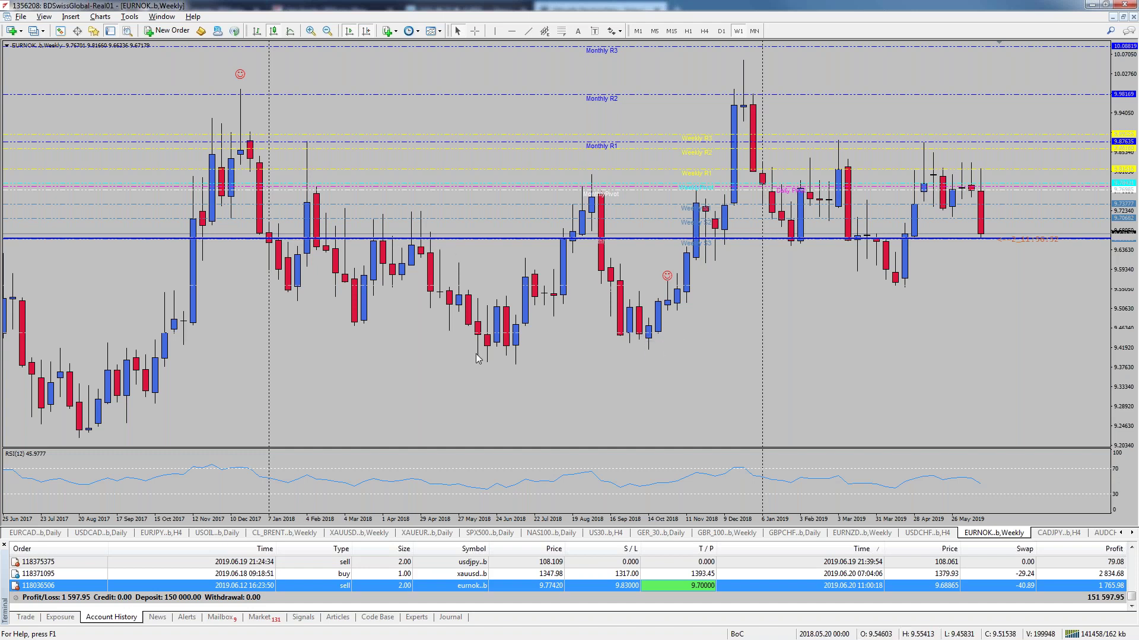
scroll(415, 252, up, 1)
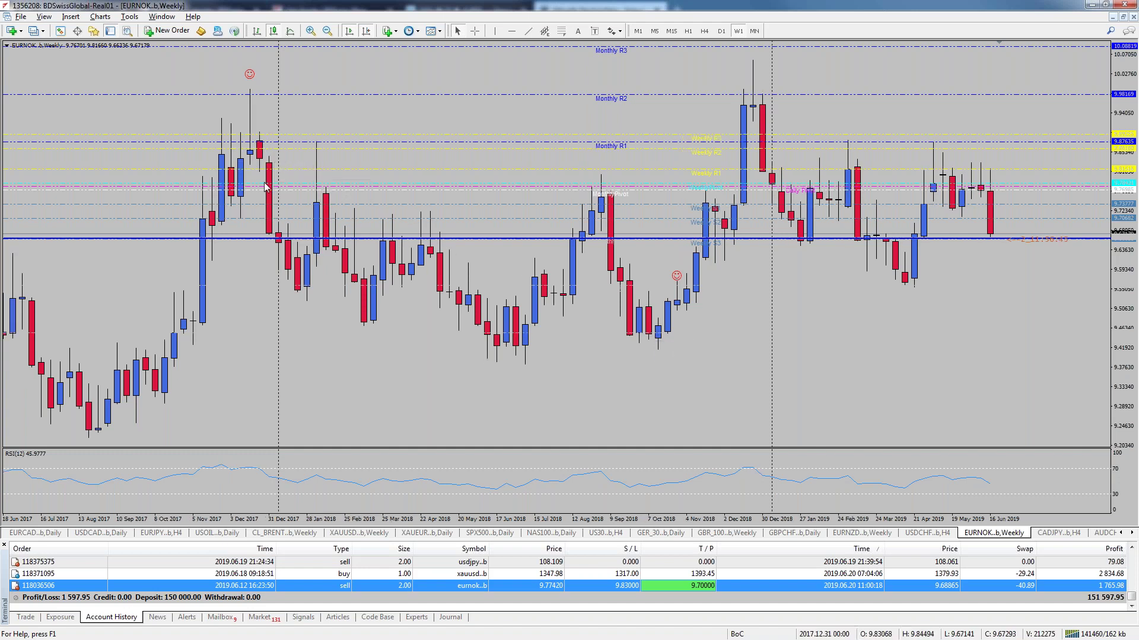
scroll(314, 190, down, 1)
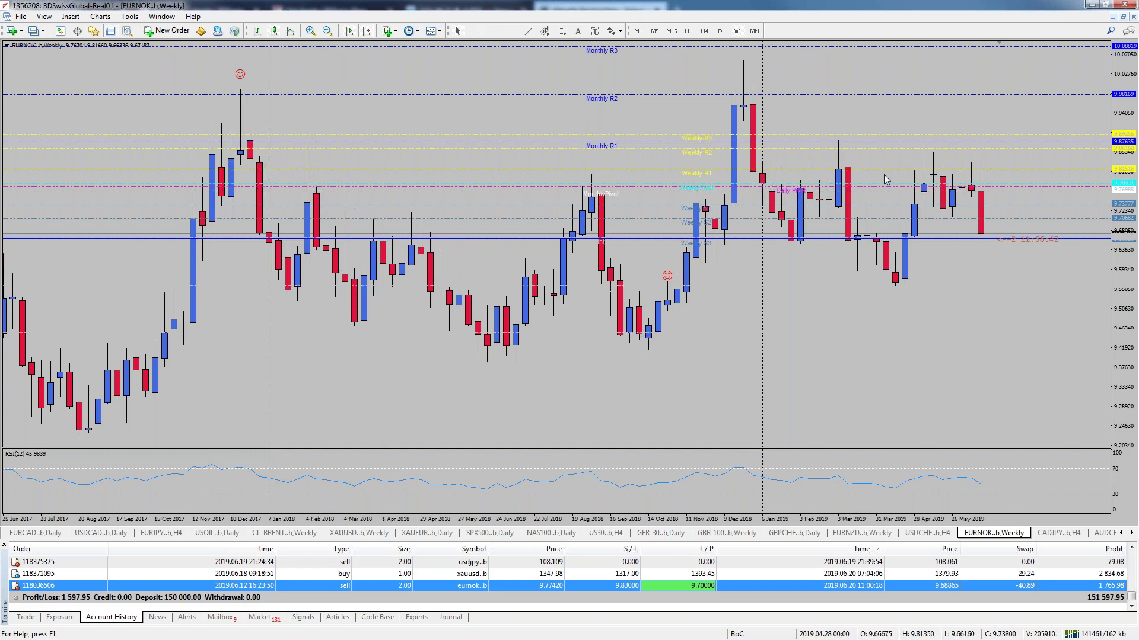
click(721, 31)
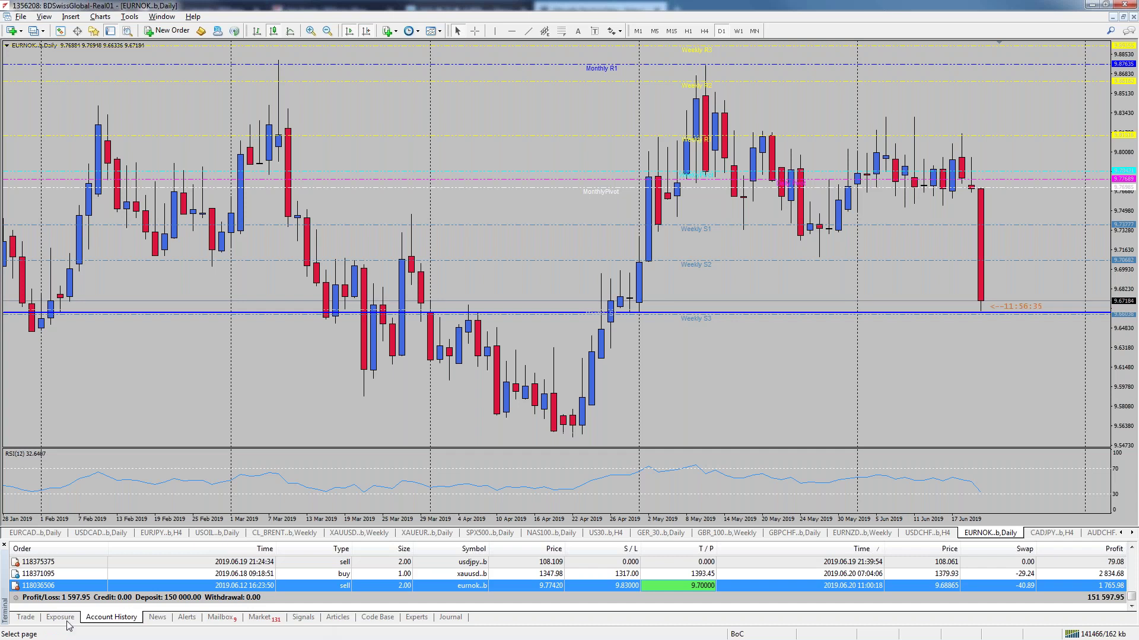
Show the open positions in the Trade tab and restore the tiled grid of twelve charts.
click(26, 617)
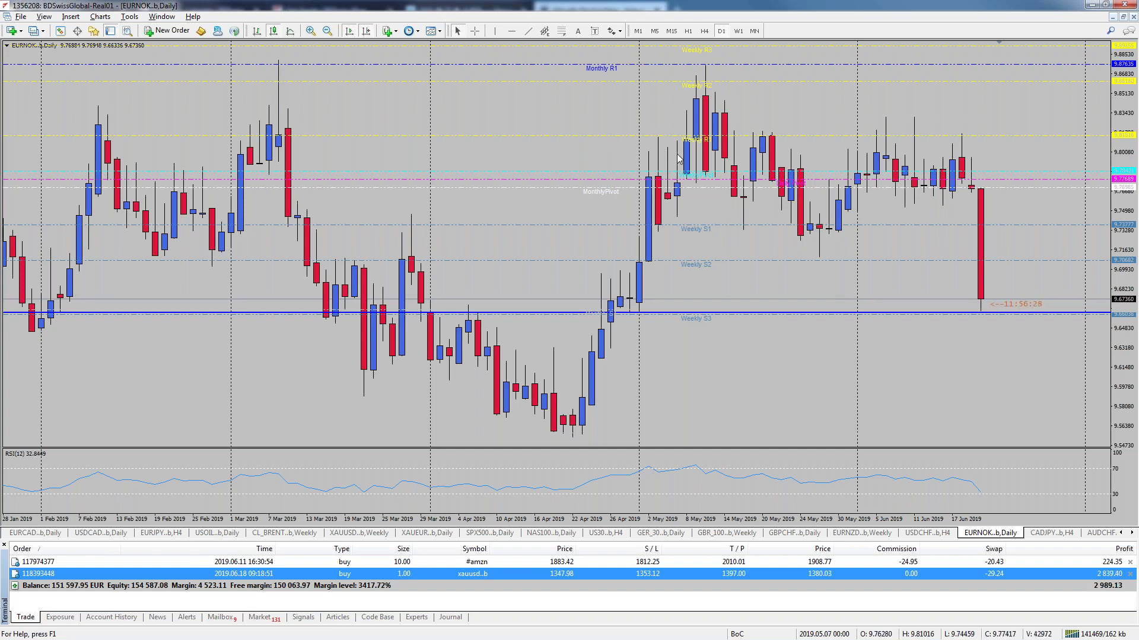
click(1127, 18)
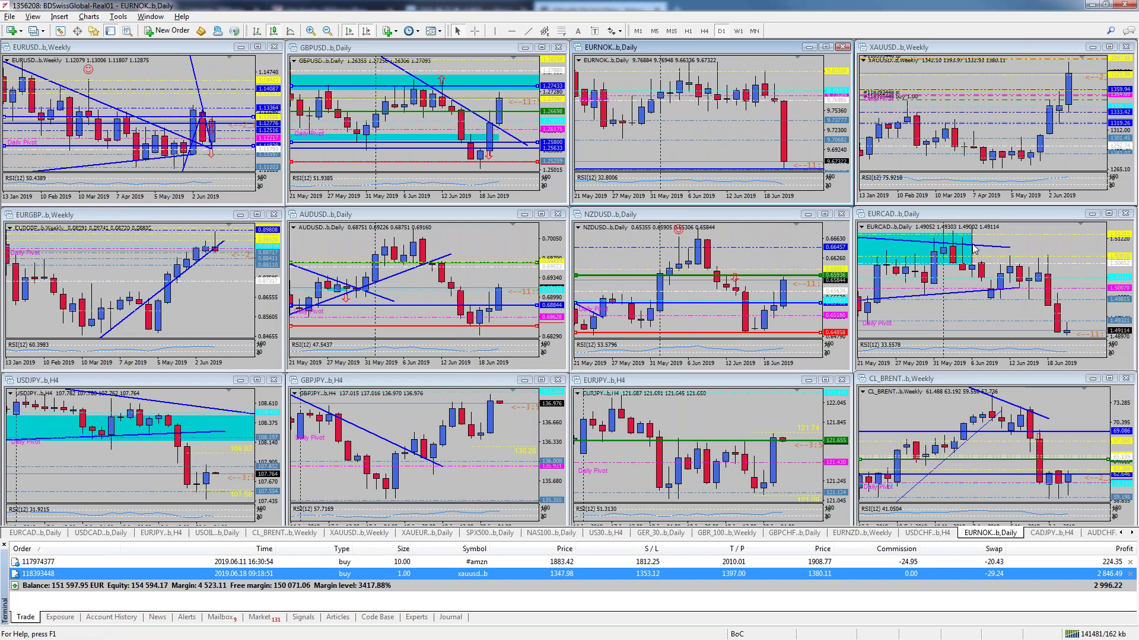
Maximize the EURCAD chart and review its earlier trade in Account History, then return to open positions.
click(959, 221)
double_click(958, 218)
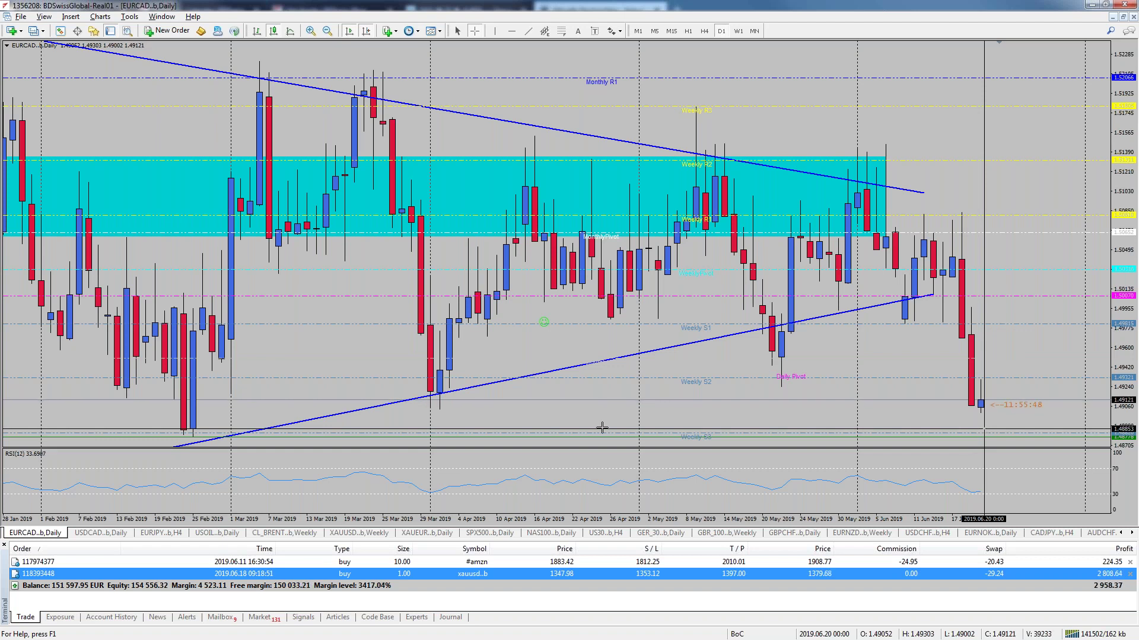
click(112, 617)
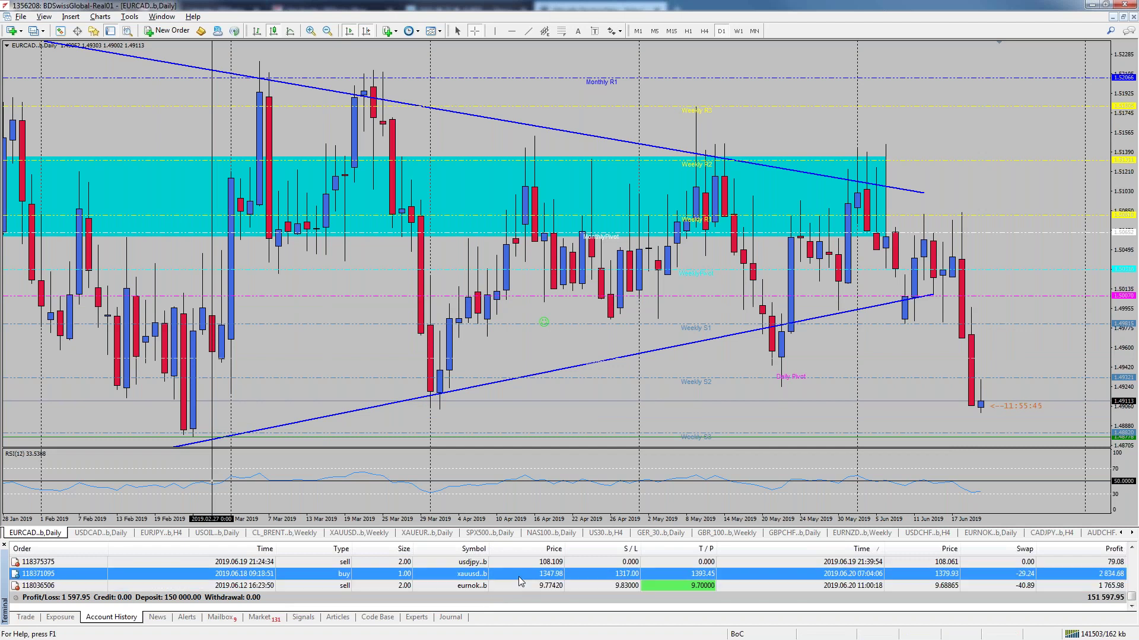
scroll(520, 581, up, 4)
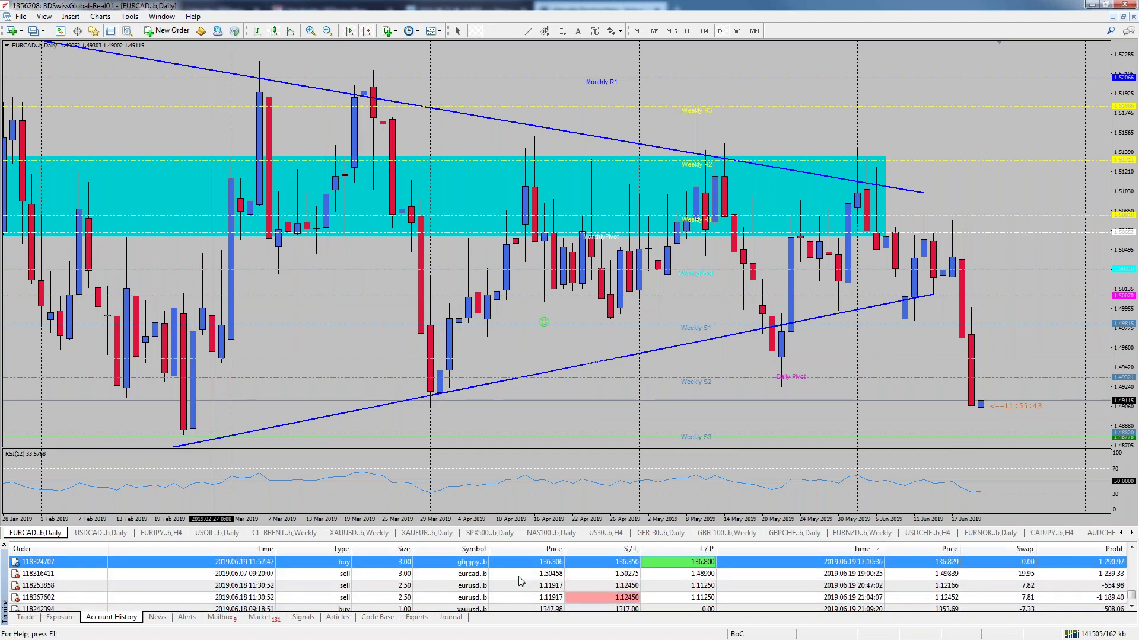
click(520, 575)
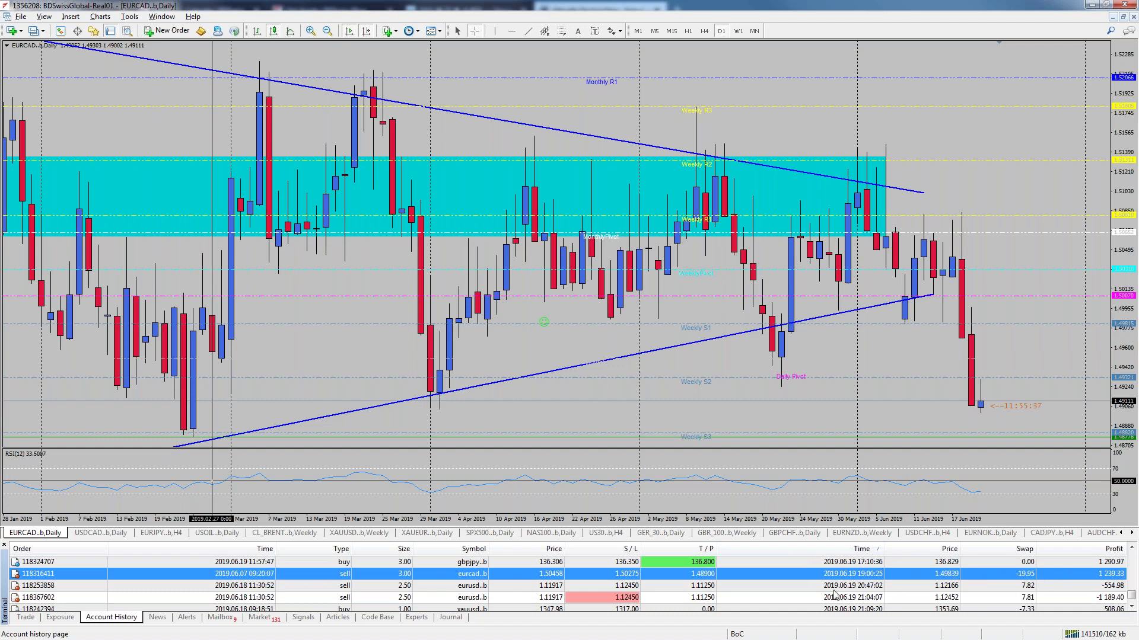
click(25, 617)
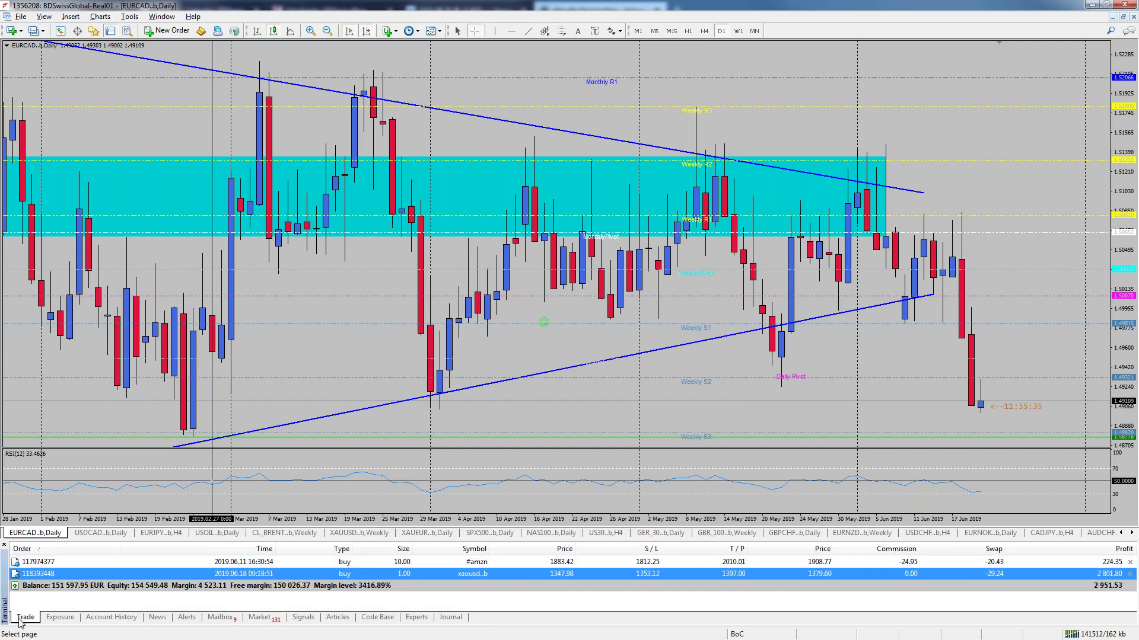
Check EURCAD on W1 and back to D1, then set the gridded EURUSD chart to D1.
click(737, 31)
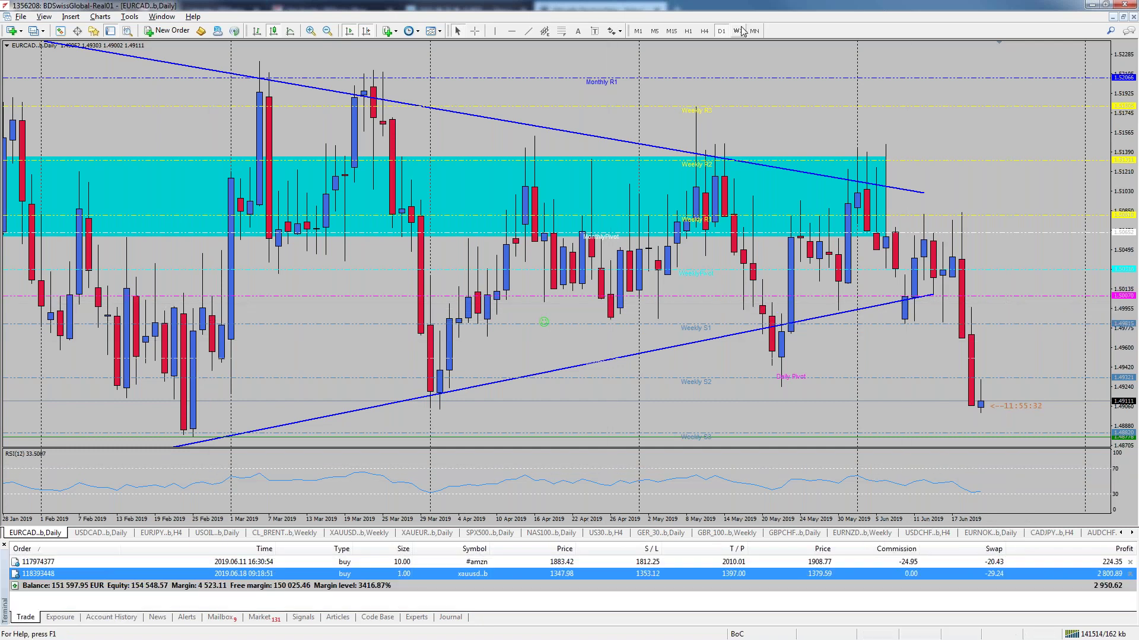
click(721, 31)
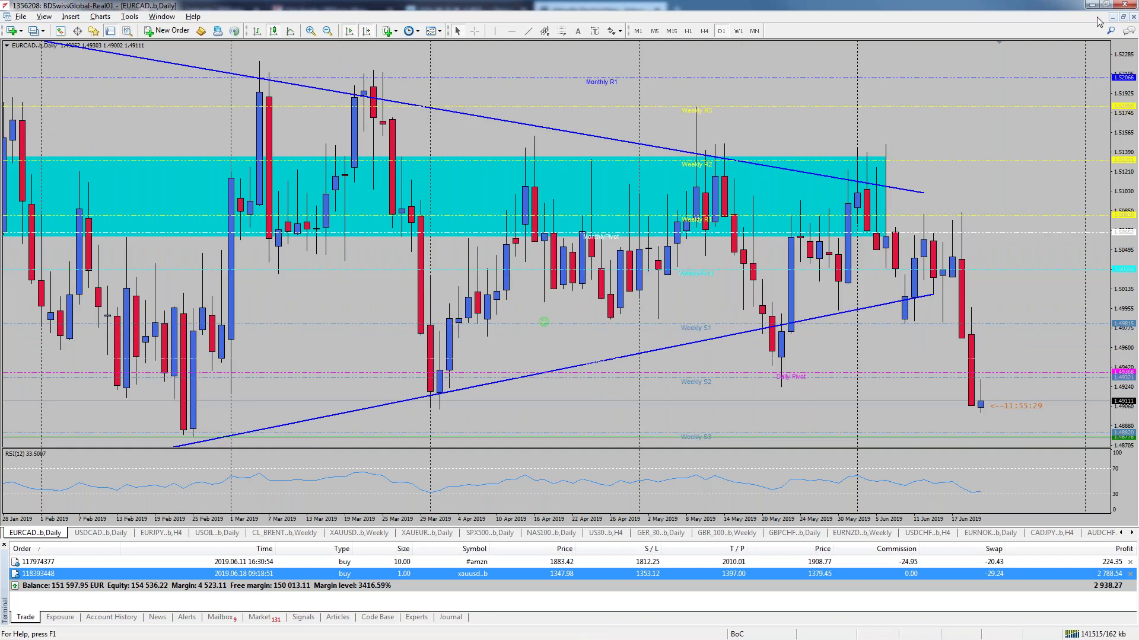
click(1125, 19)
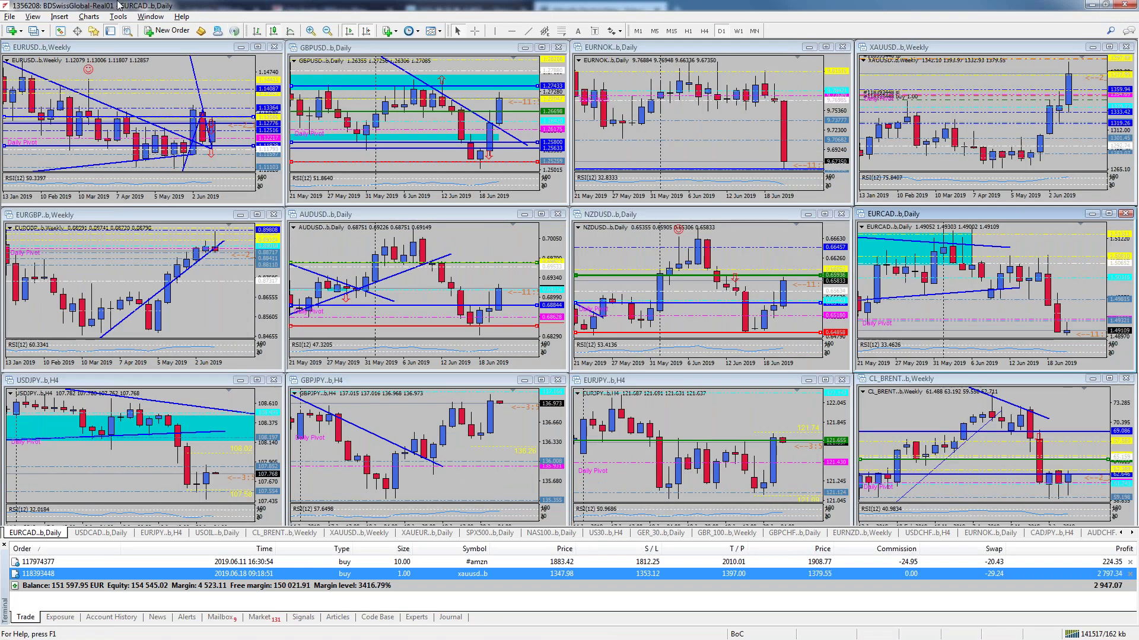
click(149, 119)
click(721, 31)
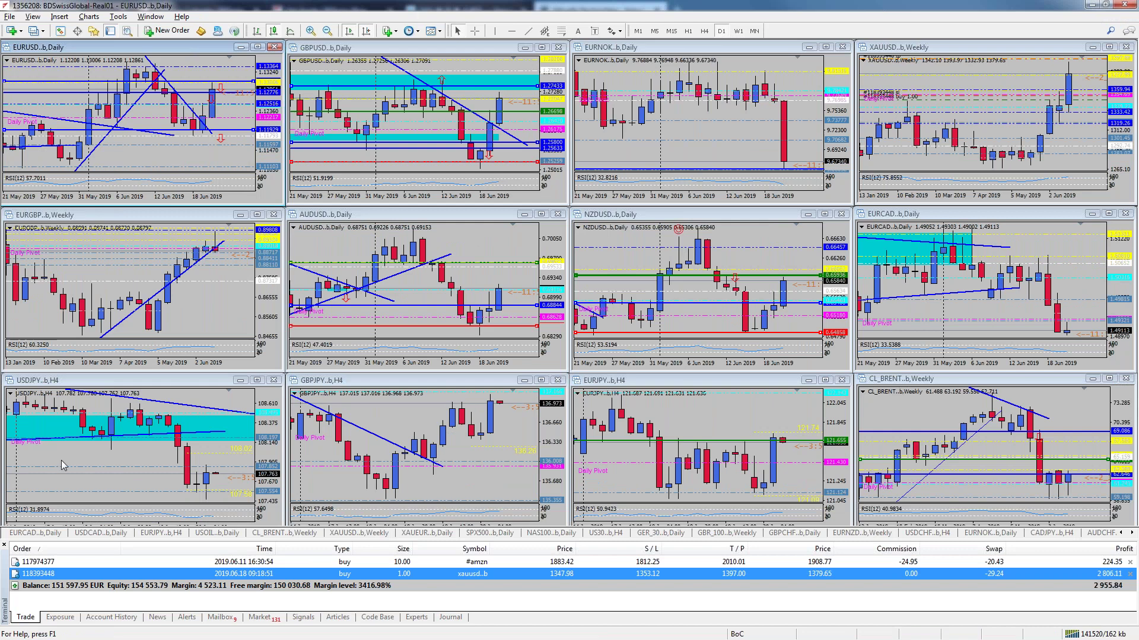